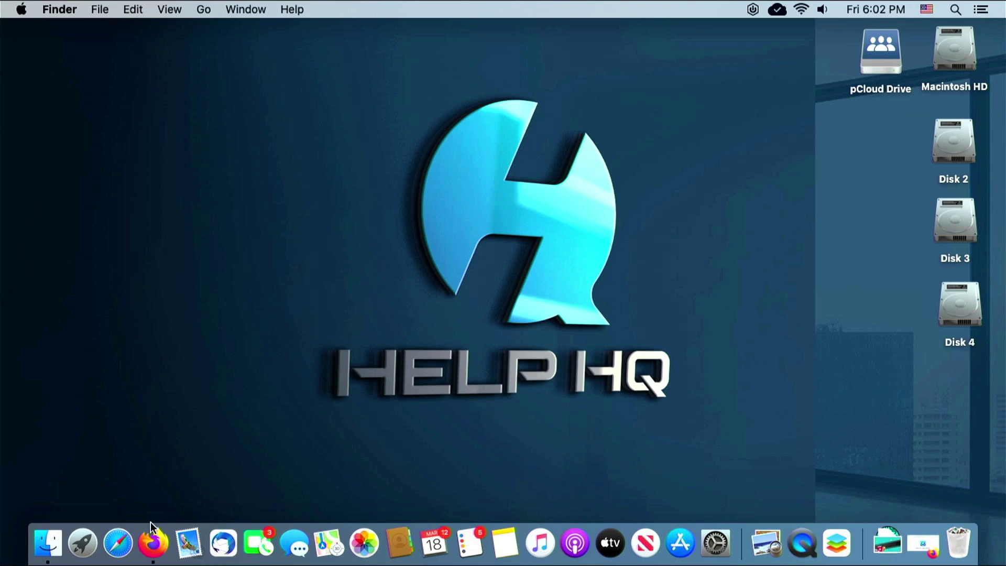
# In Firefox, open the patcher's Getting Started guide to check Mac Pro support.
pyautogui.click(153, 543)
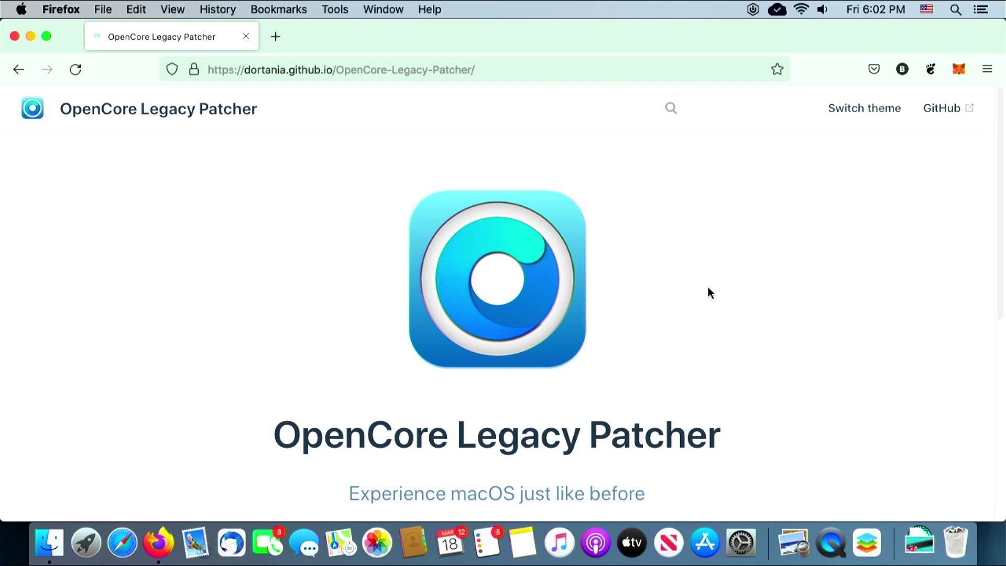
pyautogui.scroll(-5, 851, 269)
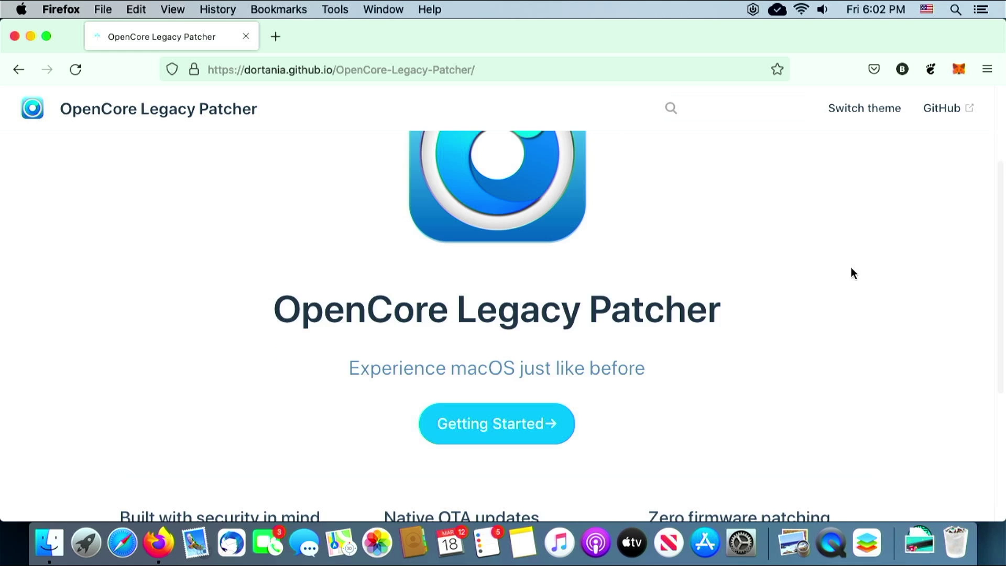
pyautogui.click(502, 426)
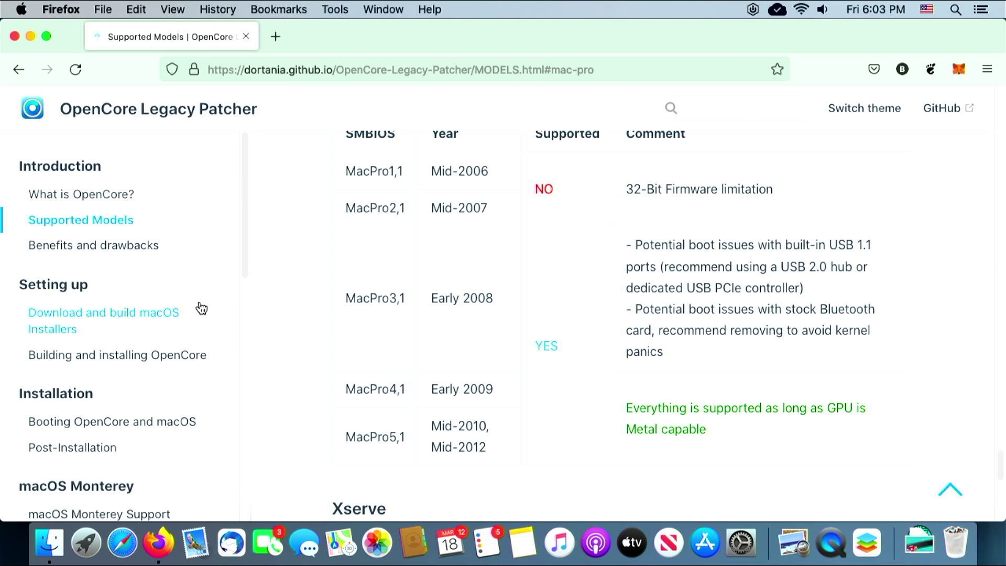
# Check About This Mac: Mac Pro (Early 2009) on Catalina 10.15.7, then close it.
pyautogui.click(21, 9)
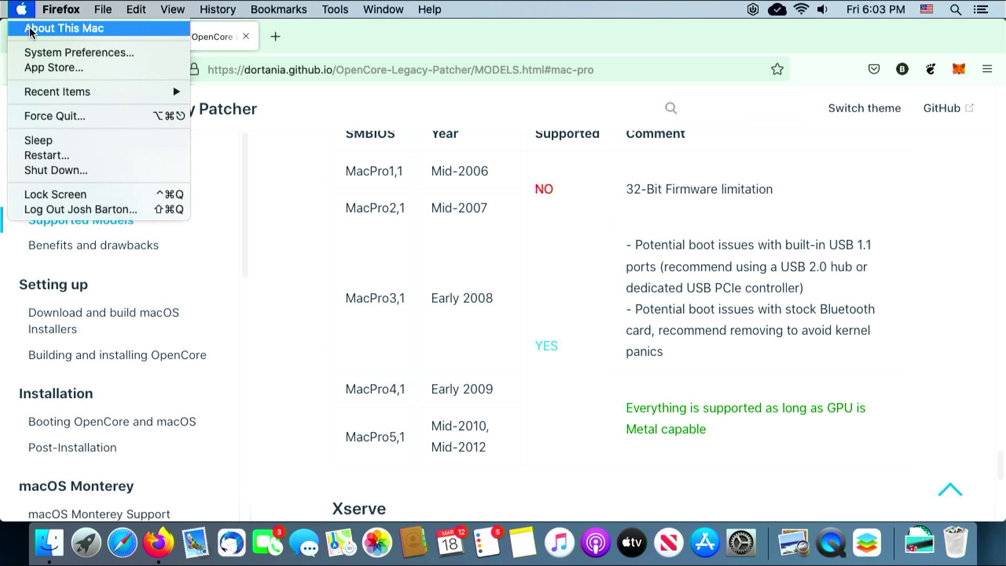
pyautogui.click(67, 22)
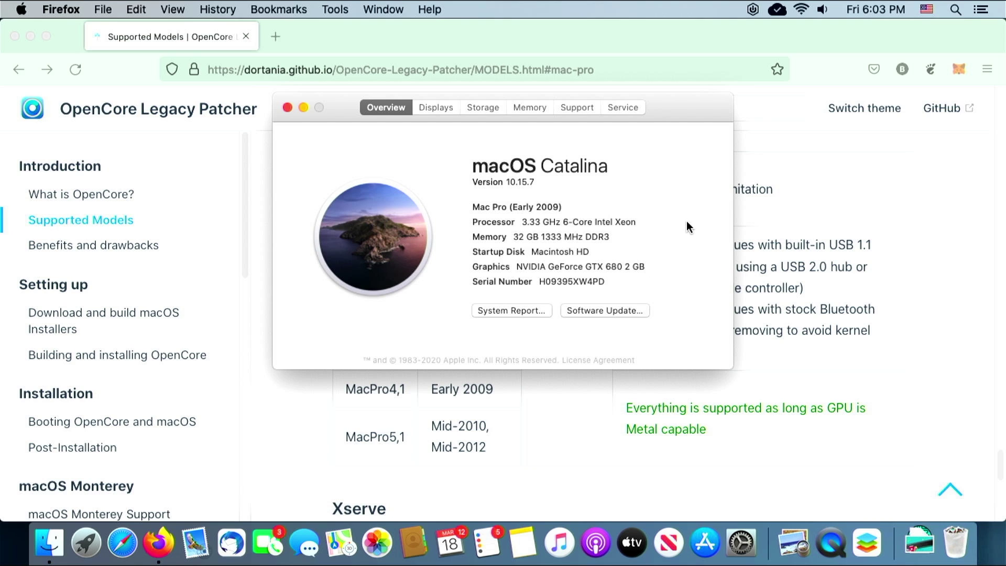
pyautogui.click(288, 108)
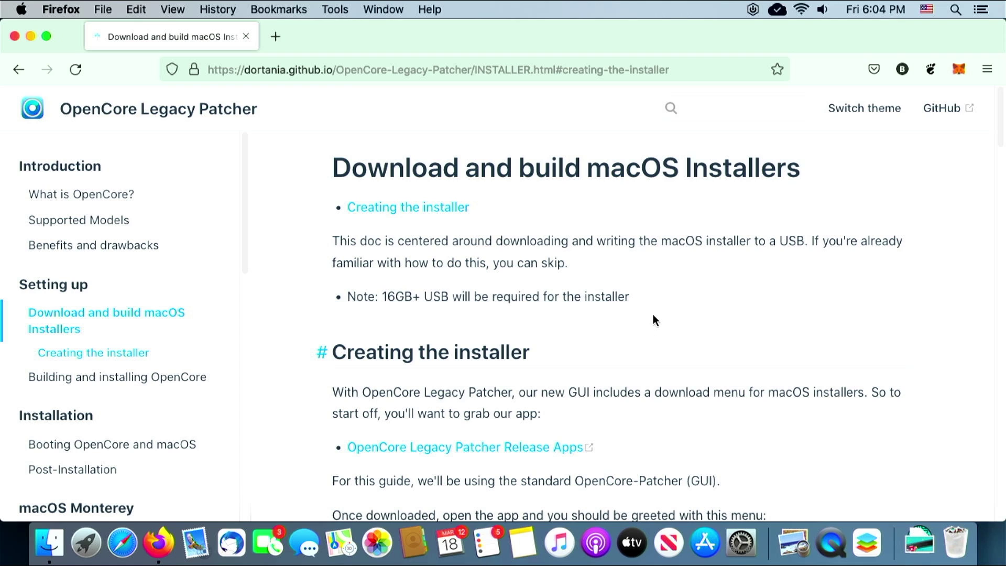
# Follow the installer guide's OpenCore Legacy Patcher Release Apps link to the GitHub releases.
pyautogui.scroll(-3, 655, 325)
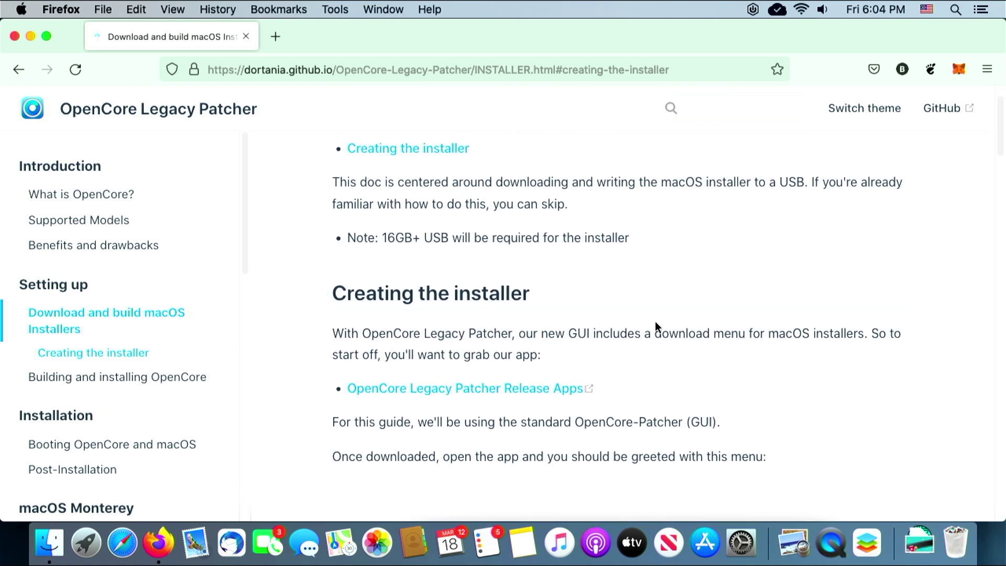
pyautogui.scroll(-3, 722, 360)
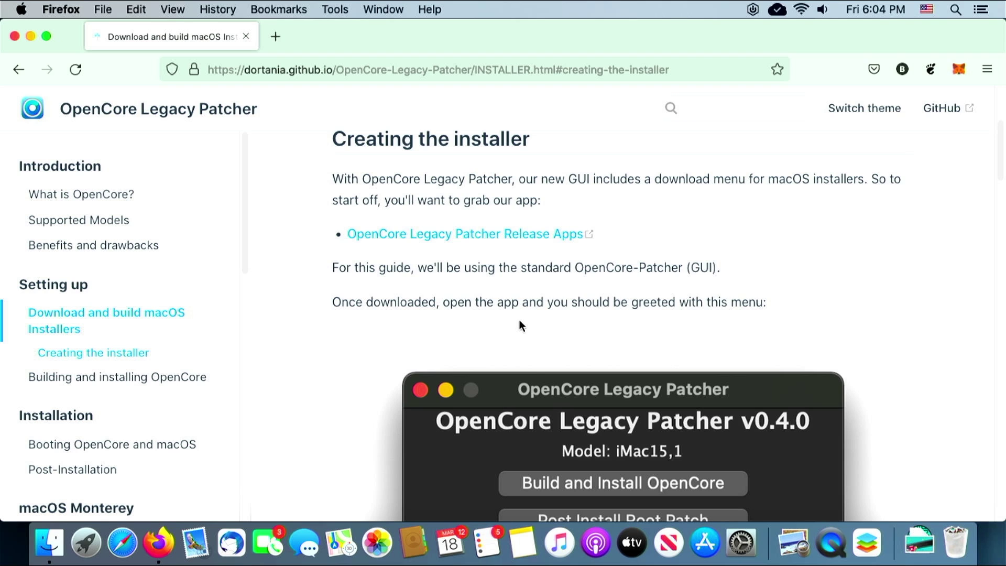
pyautogui.click(466, 234)
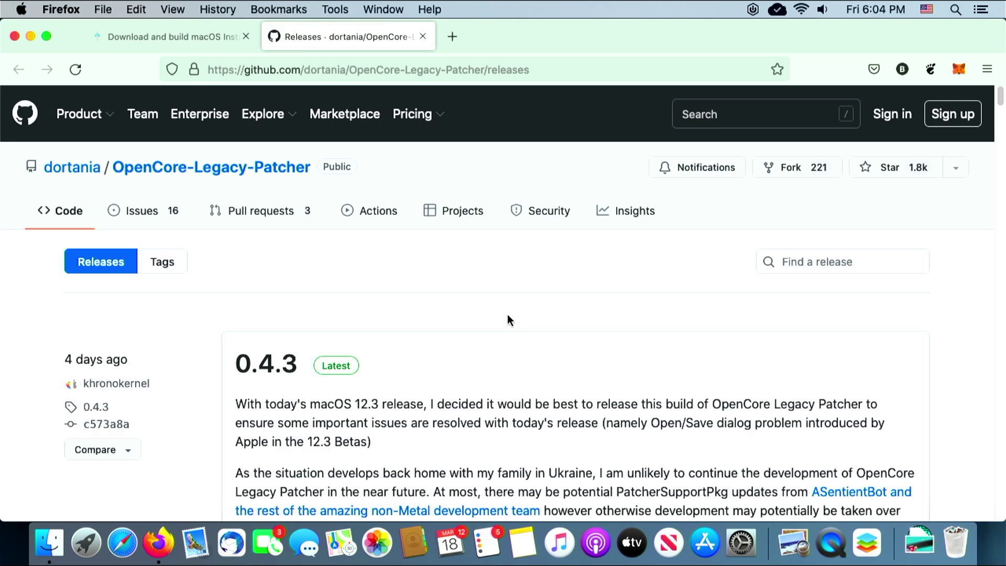
# Scroll through the OpenCore Legacy Patcher 0.4.3 release notes.
pyautogui.scroll(-5, 500, 360)
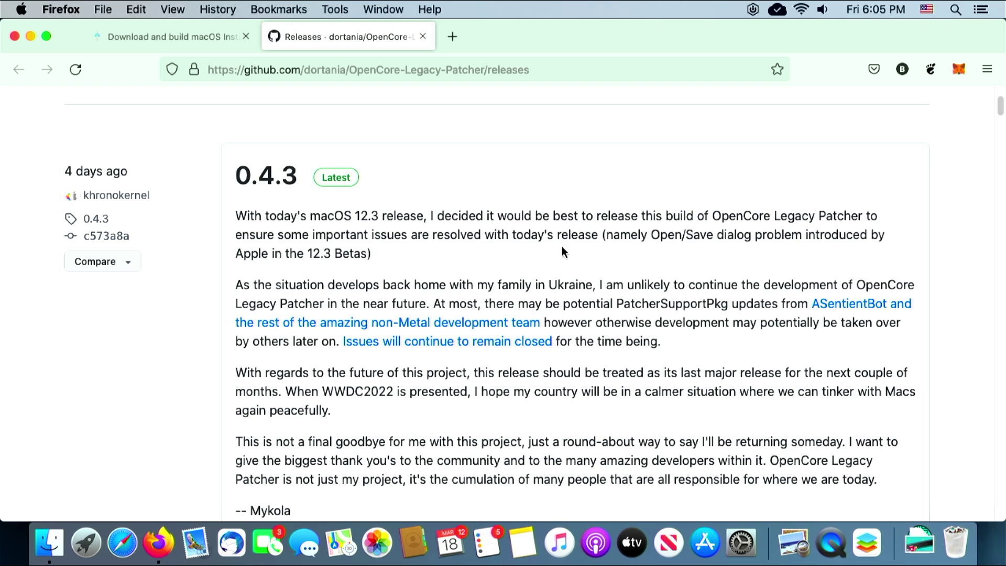
pyautogui.scroll(-10, 556, 255)
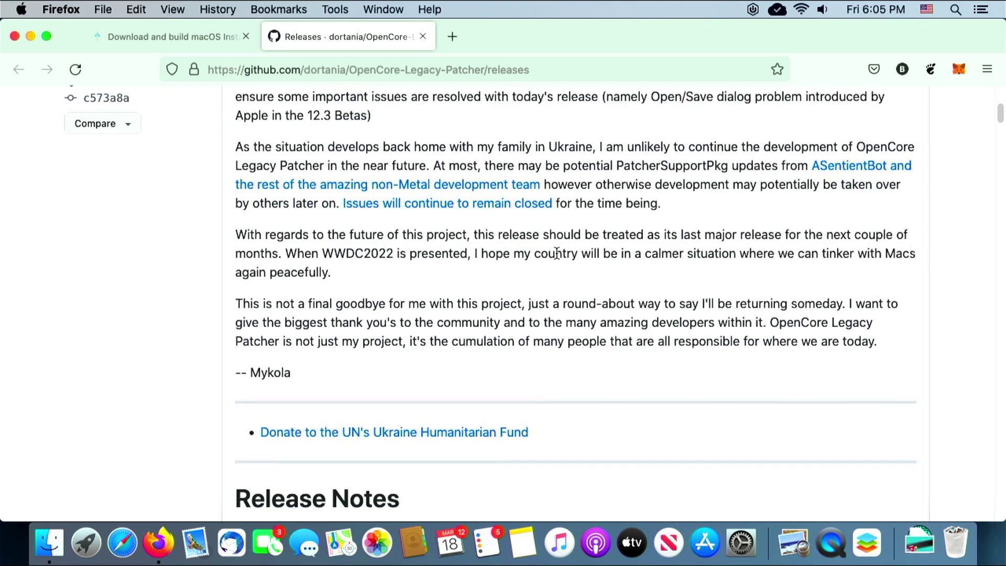
pyautogui.scroll(-4, 530, 305)
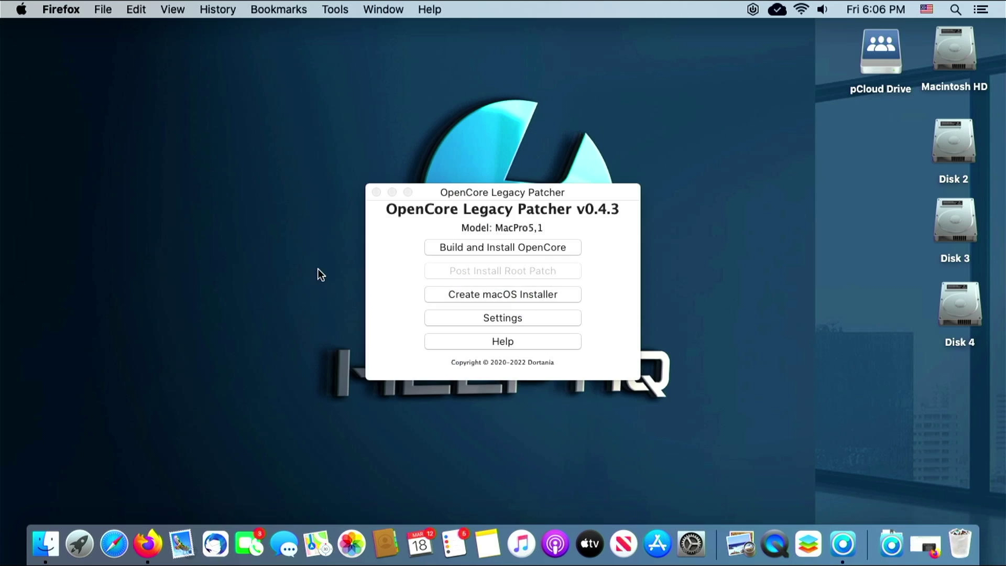
# Download the macOS 12.3 (21E230, 12.2 GB) installer from Apple through the patcher.
pyautogui.click(536, 296)
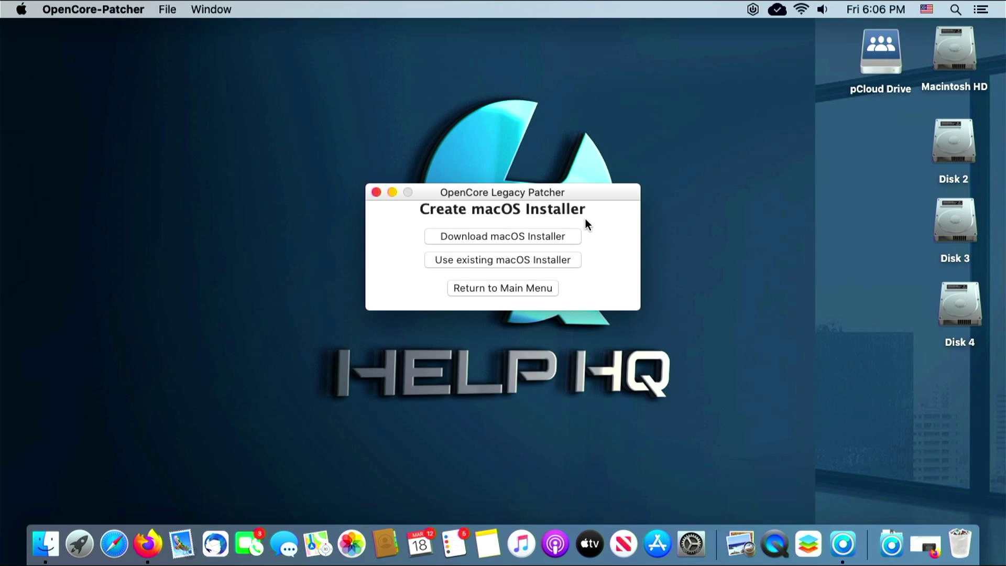
pyautogui.click(549, 240)
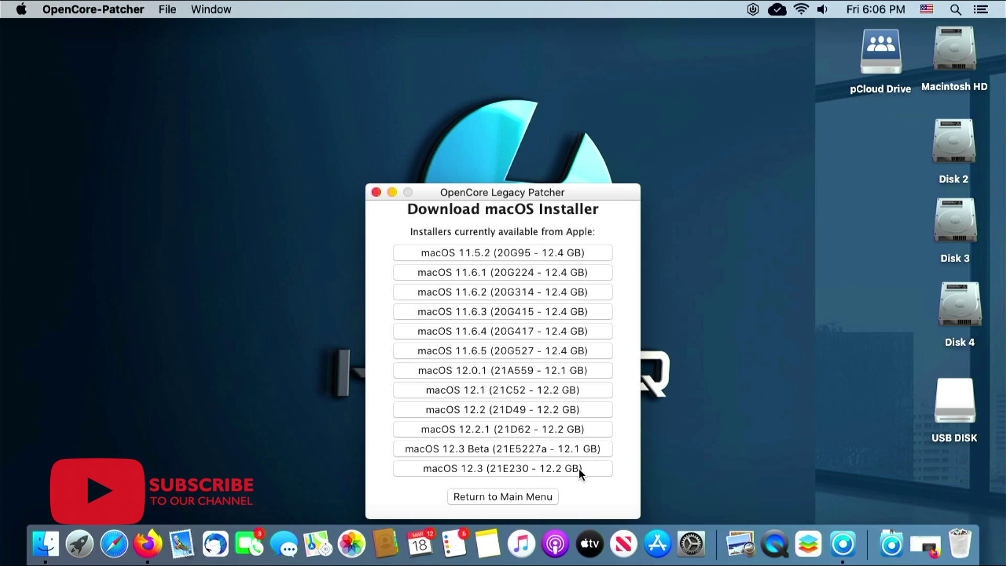
pyautogui.click(416, 474)
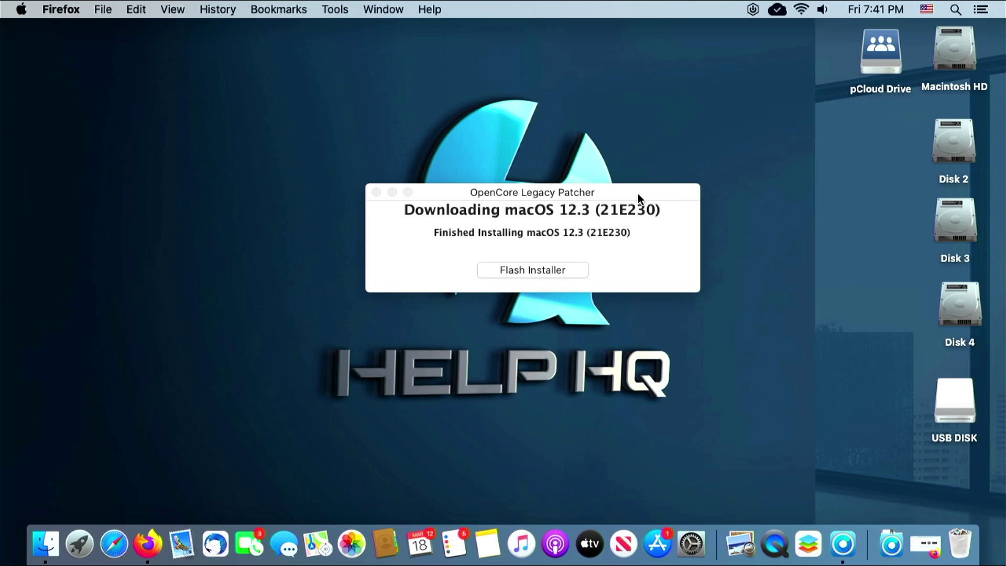
# Start flashing an installer and pick Install macOS Monterey 12.3 (21E224).
pyautogui.click(673, 195)
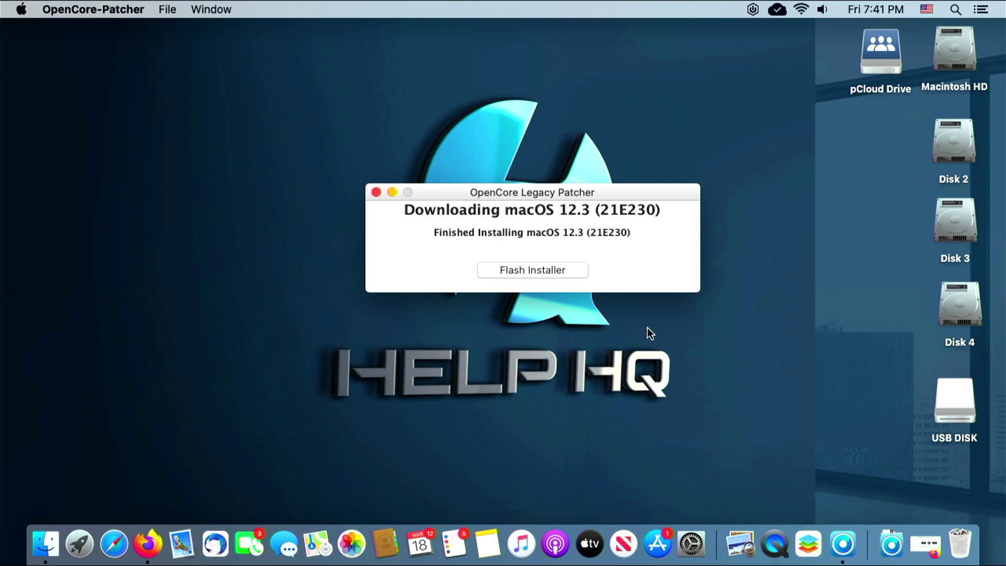
pyautogui.click(579, 271)
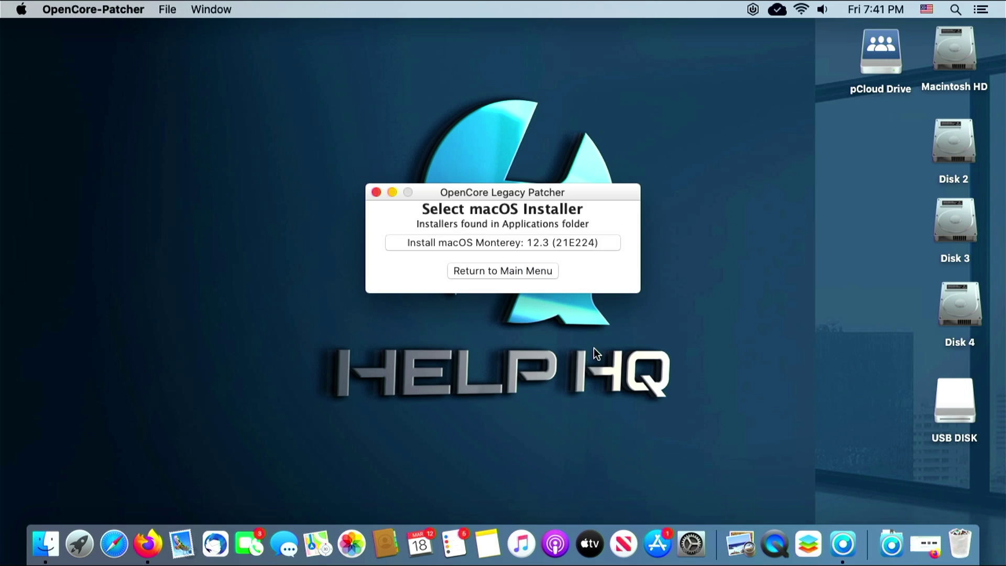
pyautogui.click(586, 243)
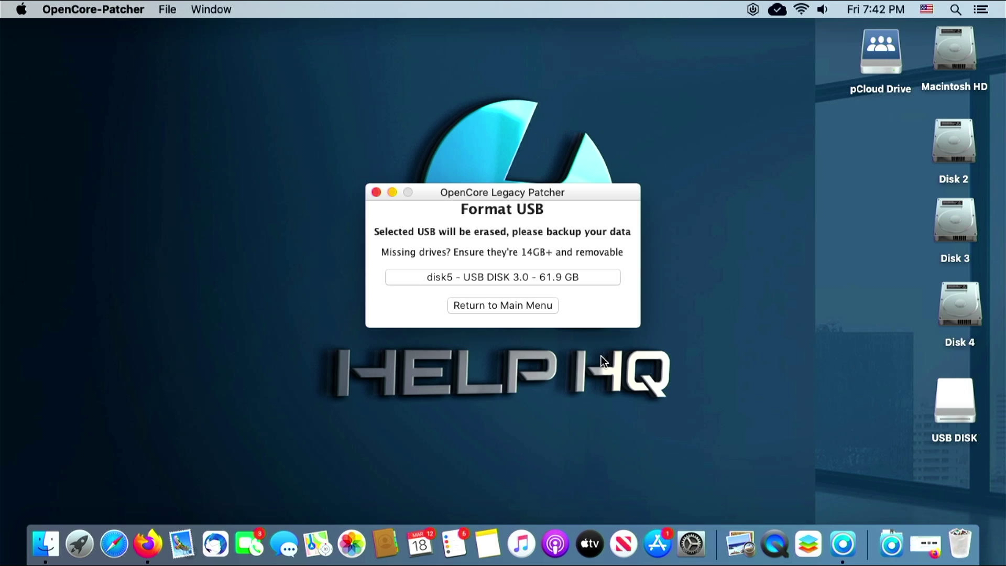
# Flash Monterey to the 61.9 GB disk5 USB, authorizing with the account password, then return to the main menu.
pyautogui.click(596, 280)
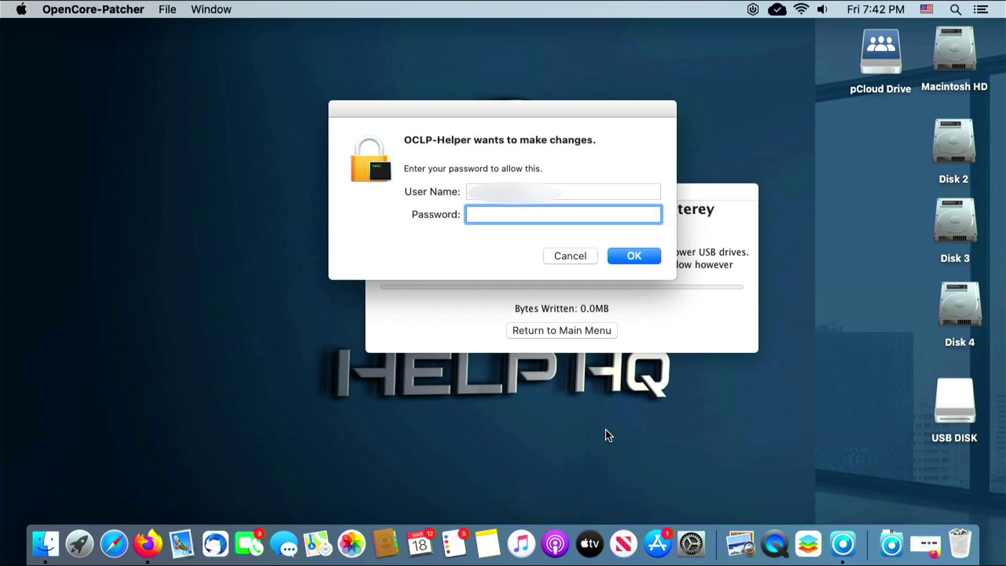
pyautogui.write('*********')
pyautogui.press('Return')
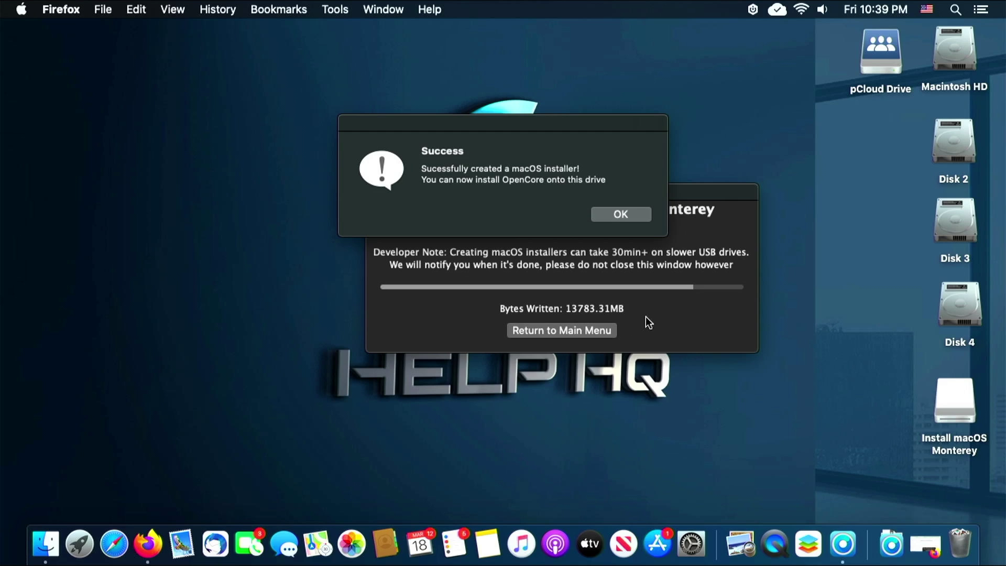
pyautogui.click(640, 215)
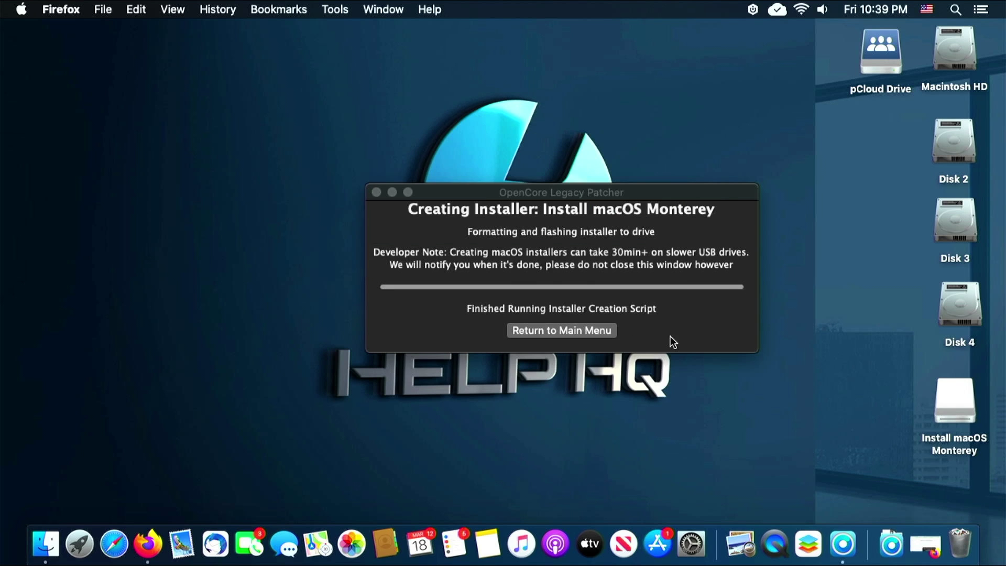
pyautogui.click(595, 332)
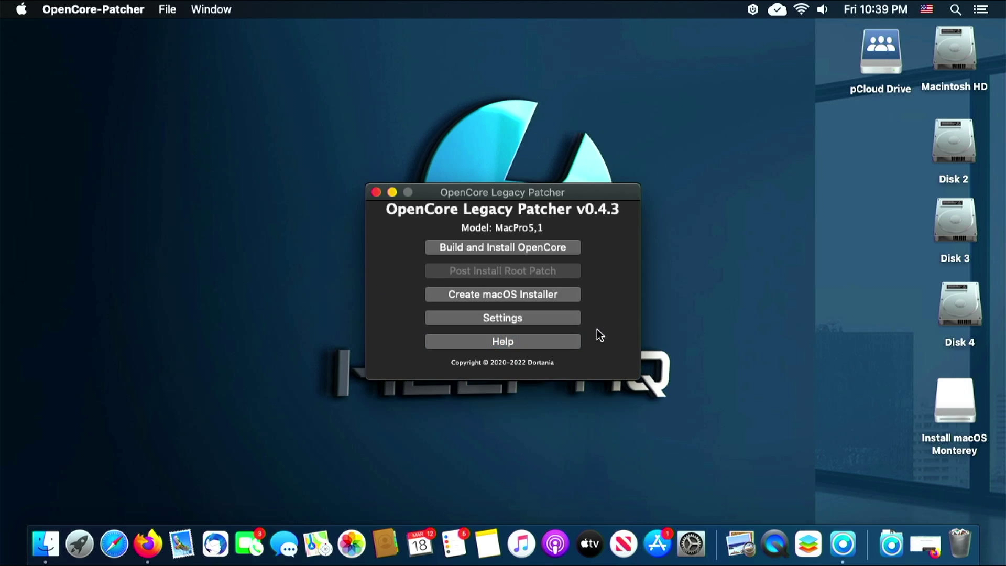
# Build the OpenCore configuration for this MacPro5,1.
pyautogui.click(571, 247)
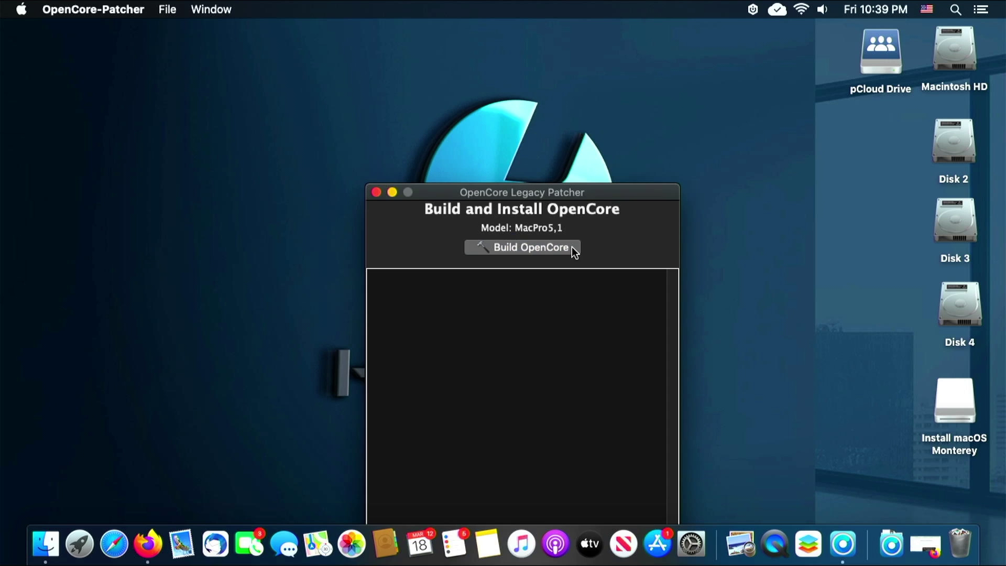
pyautogui.moveTo(601, 190); pyautogui.dragTo(603, 99)
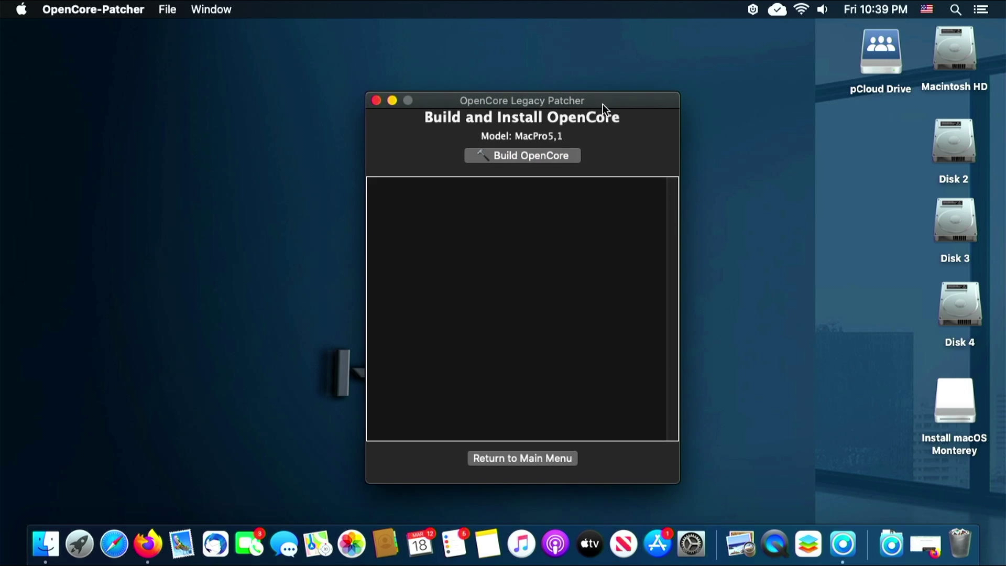
pyautogui.click(571, 156)
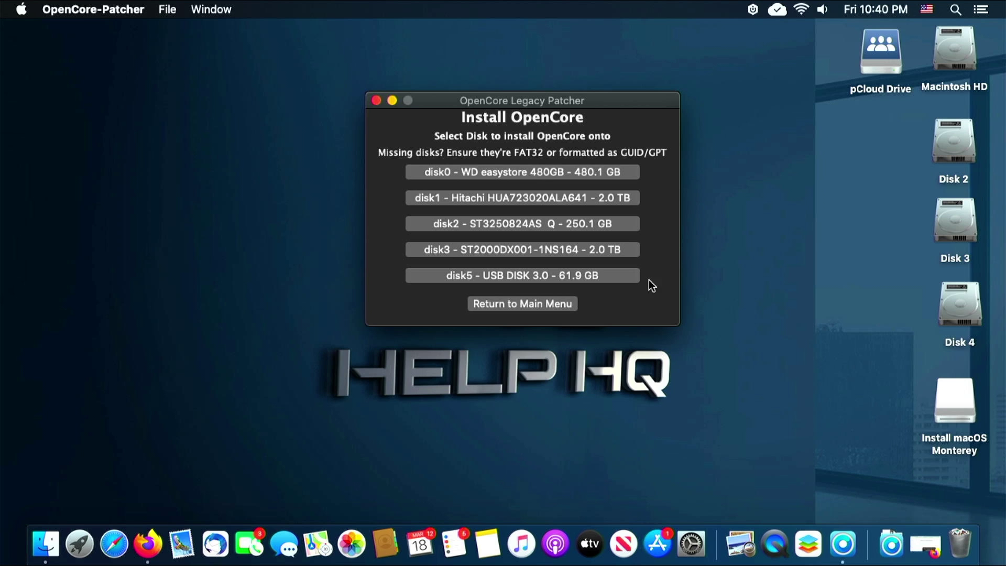
# Install OpenCore onto the USB's disk5s1 EFI partition using the admin password.
pyautogui.click(616, 278)
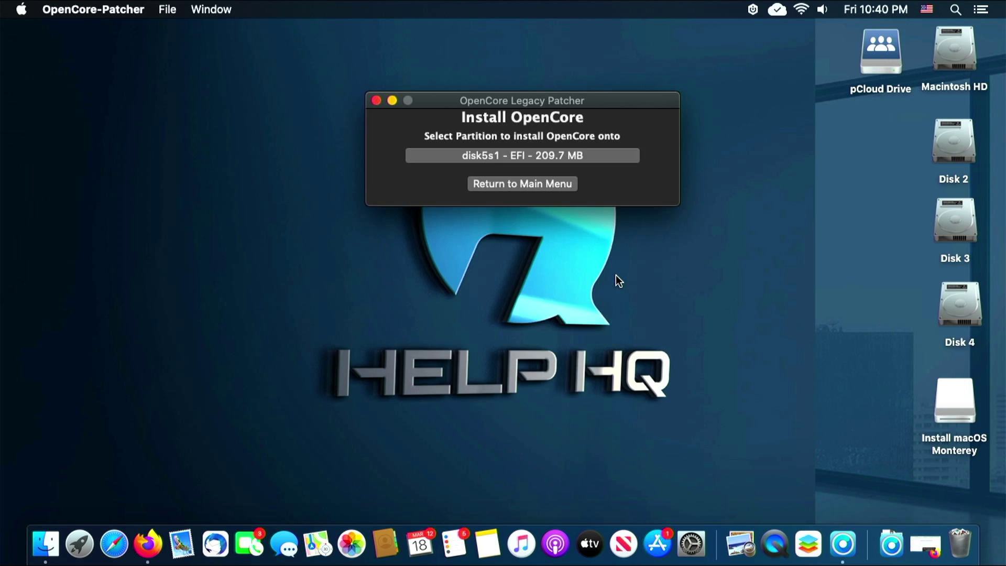
pyautogui.click(631, 157)
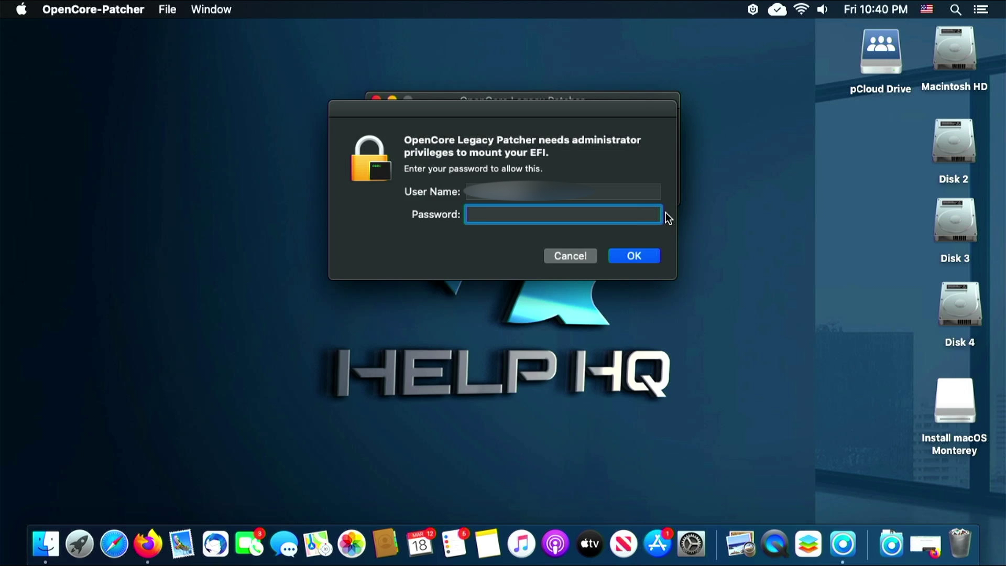
pyautogui.write('••••••••')
pyautogui.press('Return')
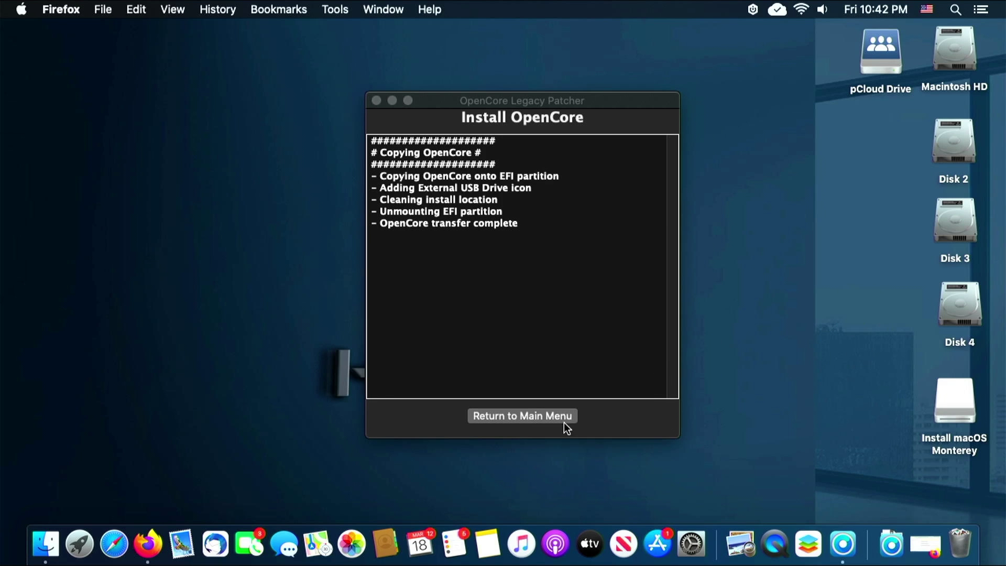
pyautogui.click(543, 420)
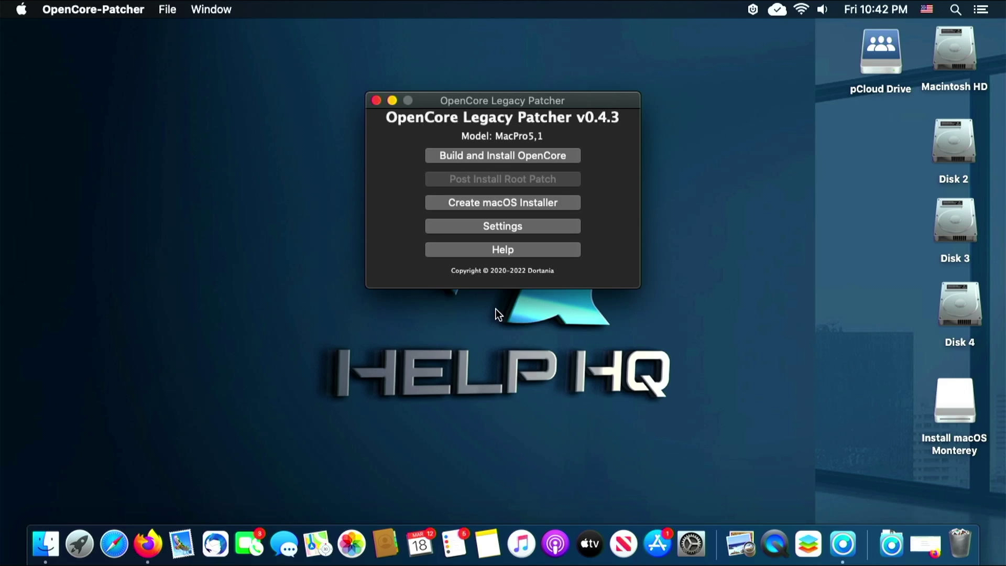
# Close the OpenCore Legacy Patcher window.
pyautogui.click(376, 101)
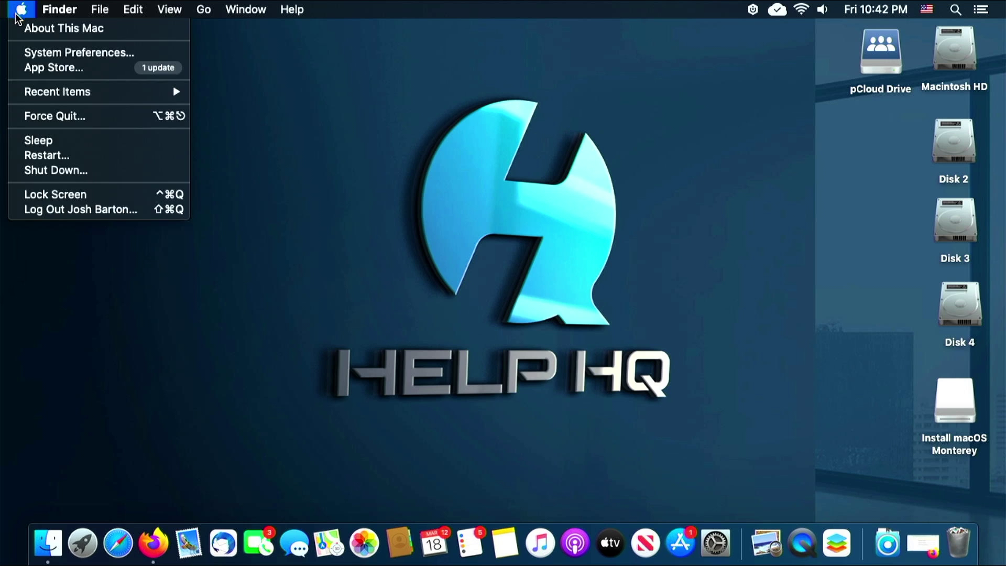
# Restart the Mac from the Apple menu to reach the OpenCore boot picker.
pyautogui.click(68, 155)
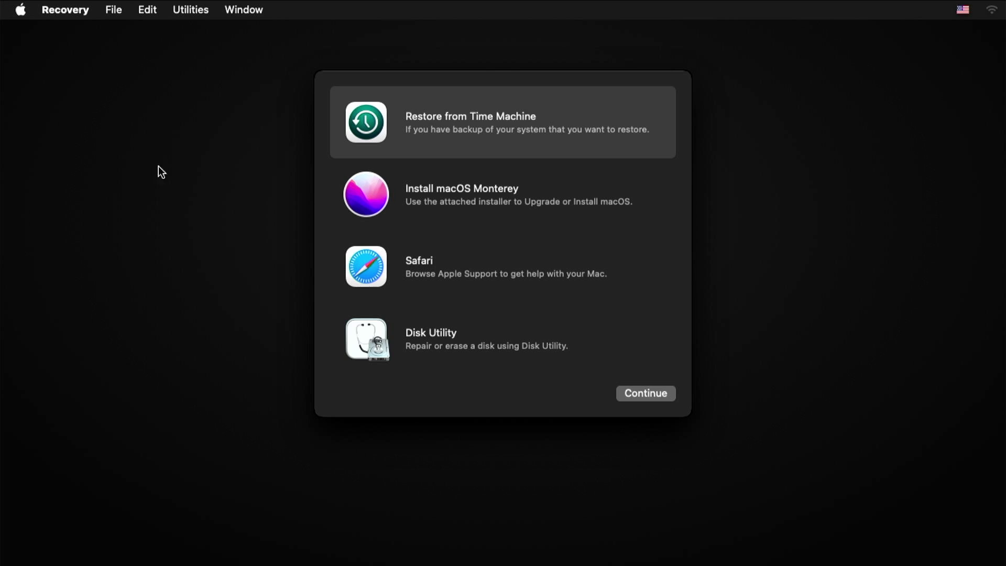
# Choose Install macOS Monterey from the macOS Recovery options.
pyautogui.click(445, 197)
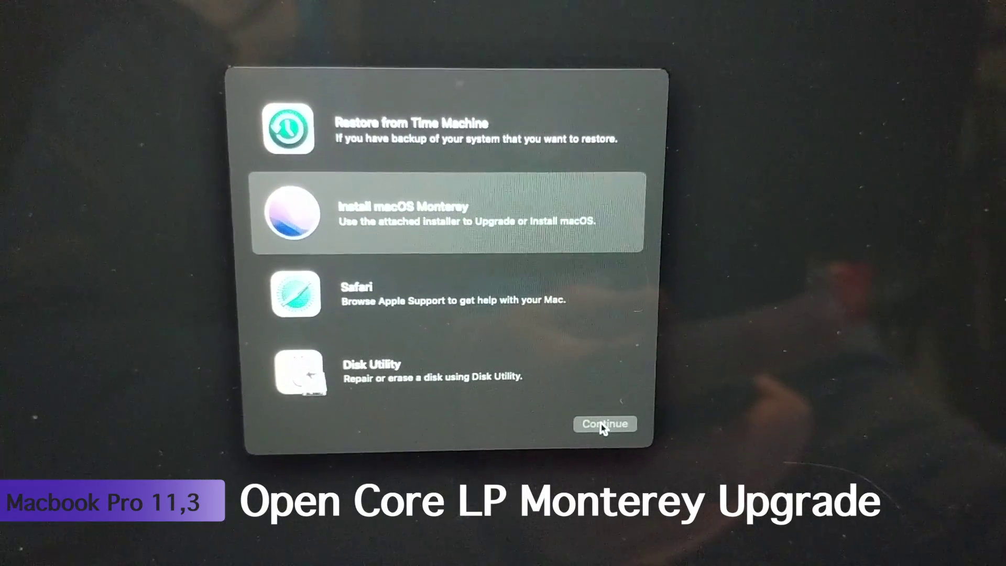
# Agree to the Monterey software license and begin installing onto the Macintosh HD disk.
pyautogui.click(606, 432)
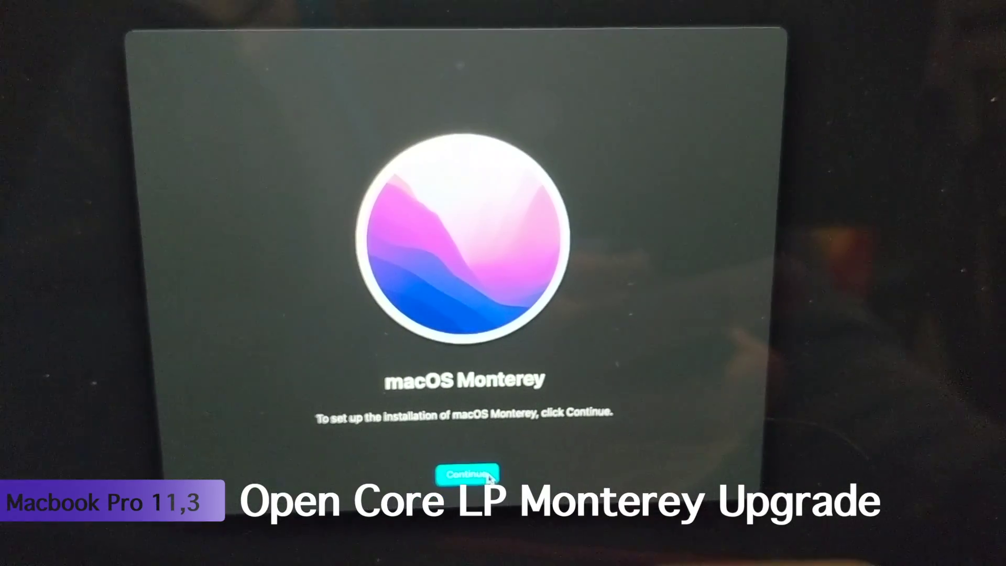
pyautogui.click(485, 468)
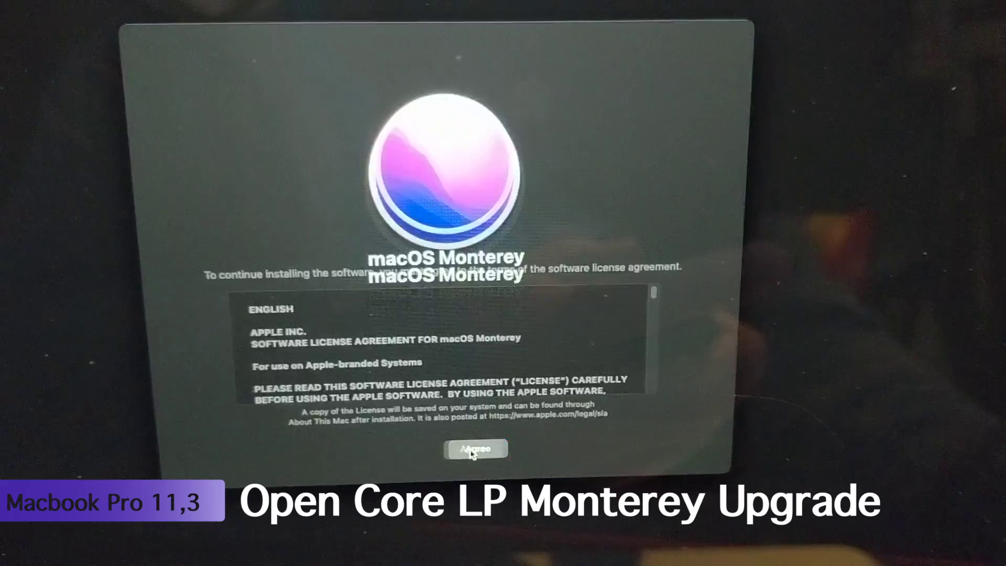
pyautogui.click(482, 464)
pyautogui.click(478, 320)
pyautogui.click(382, 356)
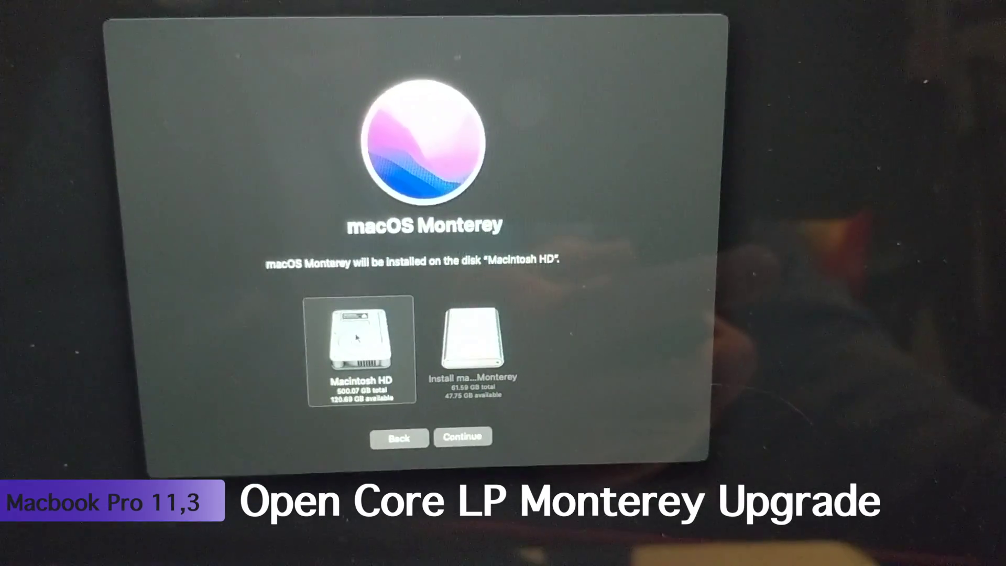
pyautogui.click(466, 431)
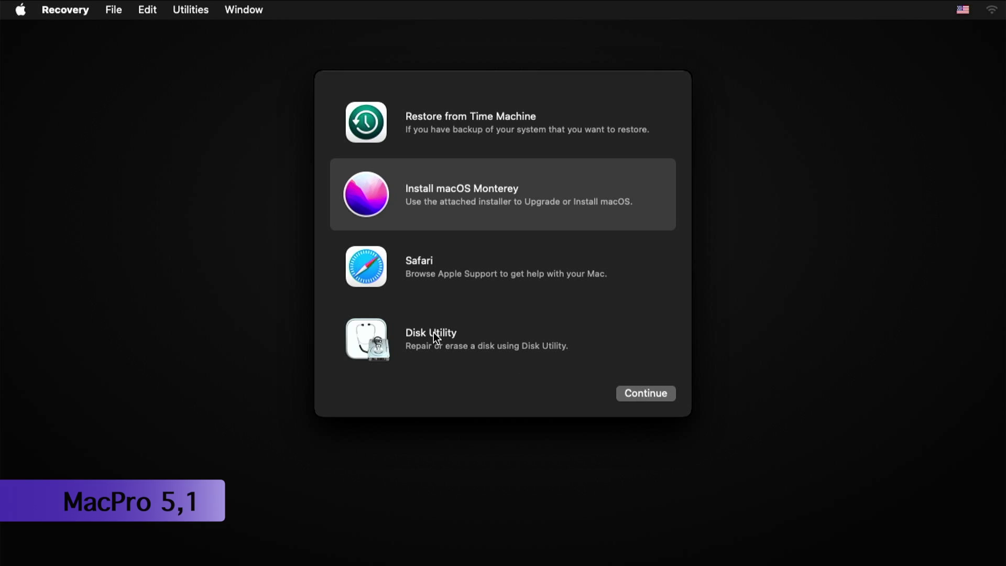
# Erase the Macintosh HD volume group as an APFS volume named Macintosh HD, then quit Disk Utility.
pyautogui.click(433, 334)
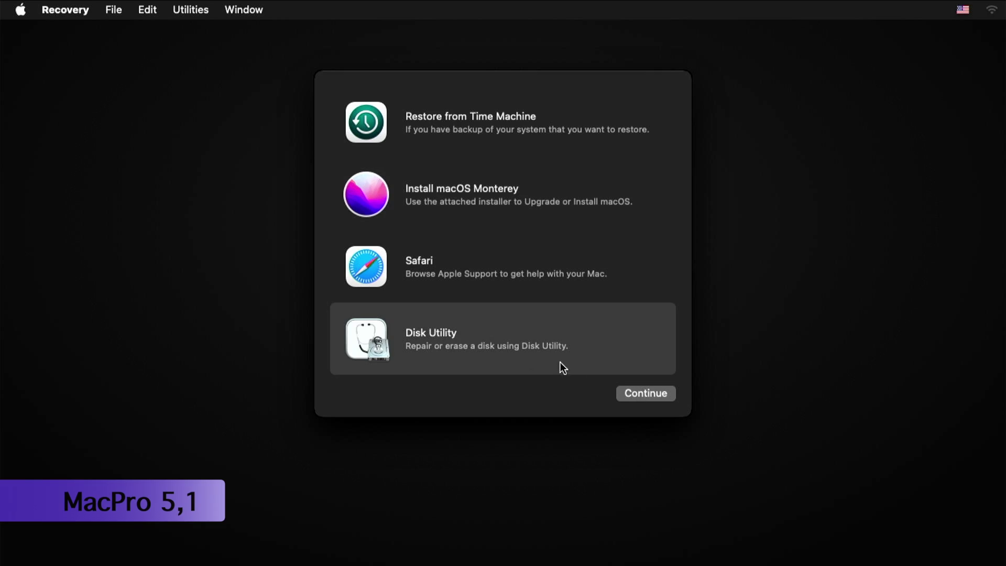
pyautogui.click(646, 395)
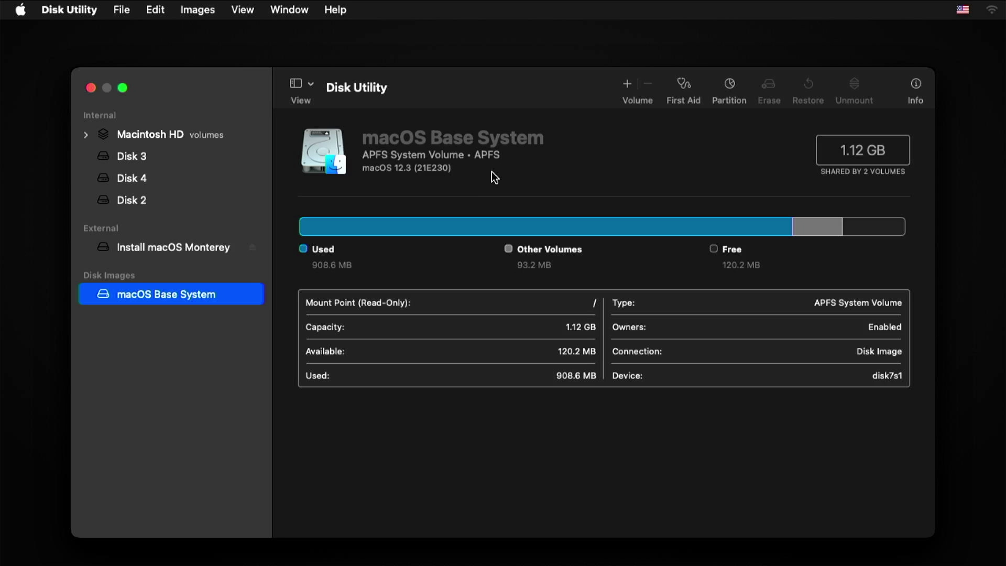
pyautogui.click(176, 136)
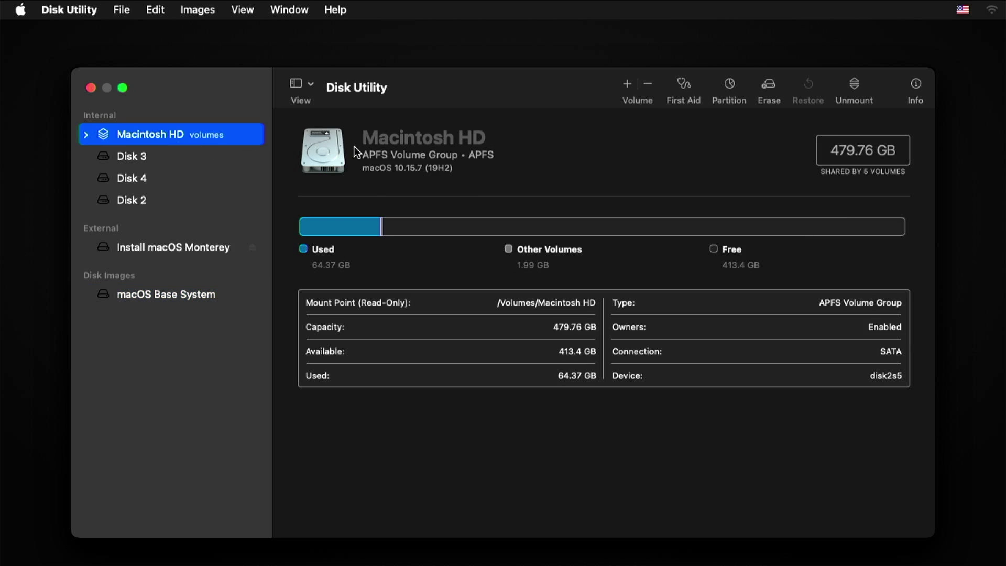
pyautogui.click(768, 89)
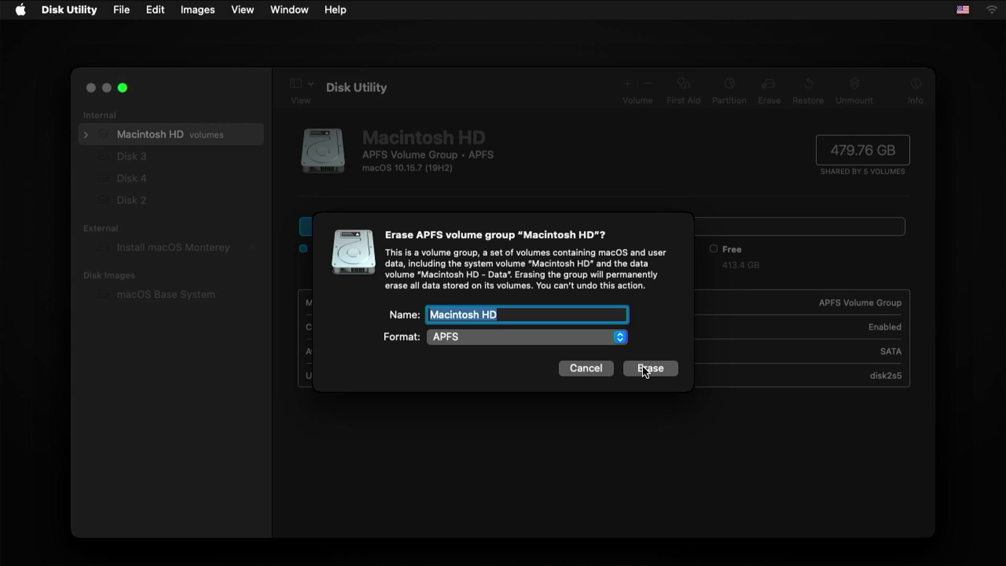
pyautogui.click(644, 368)
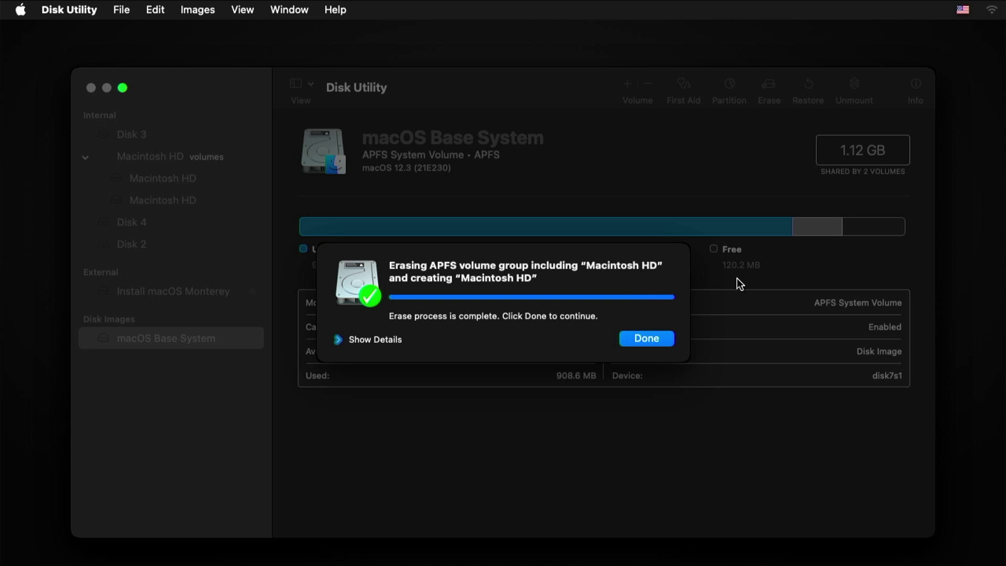
pyautogui.click(662, 339)
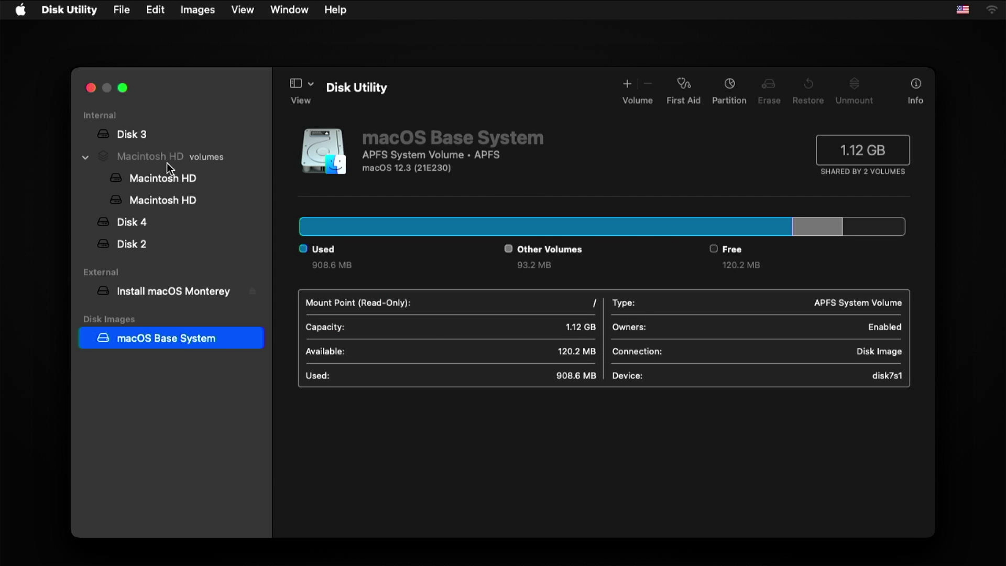
pyautogui.click(91, 87)
# Rerun the Monterey installer, accept the license, and install onto the freshly erased Macintosh HD.
pyautogui.click(504, 194)
pyautogui.click(668, 391)
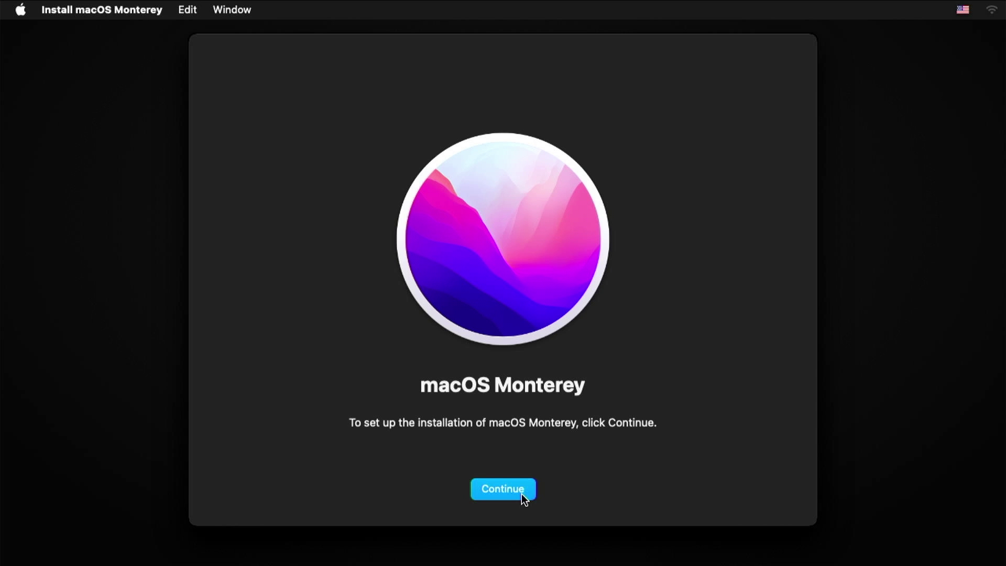
pyautogui.click(524, 495)
pyautogui.click(539, 490)
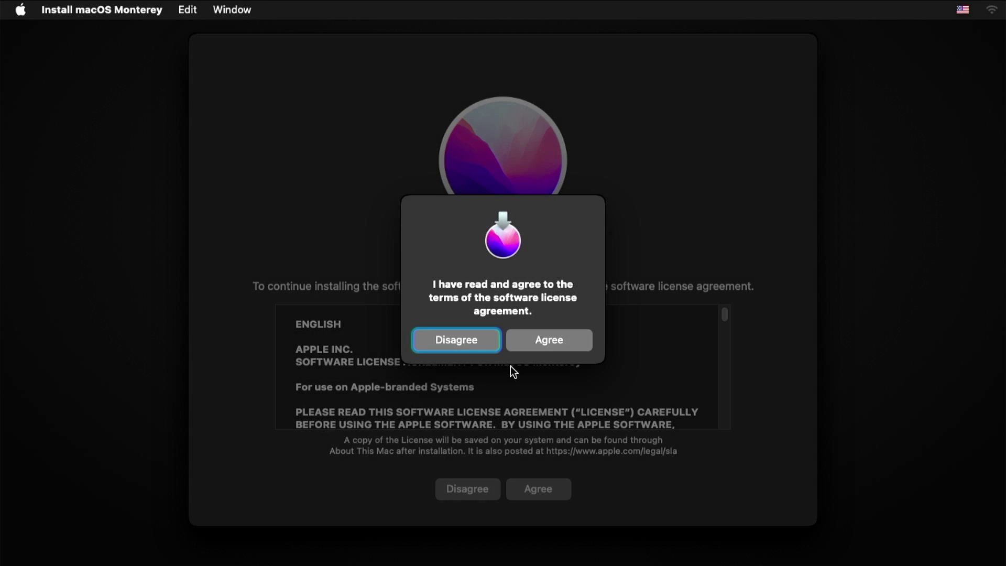
pyautogui.click(550, 339)
pyautogui.click(417, 372)
pyautogui.click(543, 487)
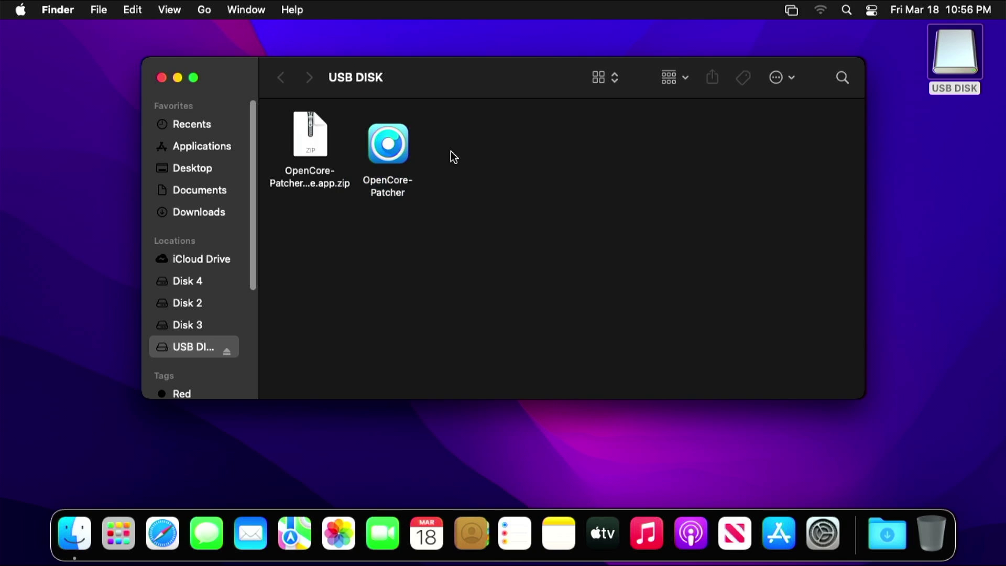
# Launch OpenCore-Patcher from USB DISK and minimize the USB DISK window.
pyautogui.doubleClick(399, 148)
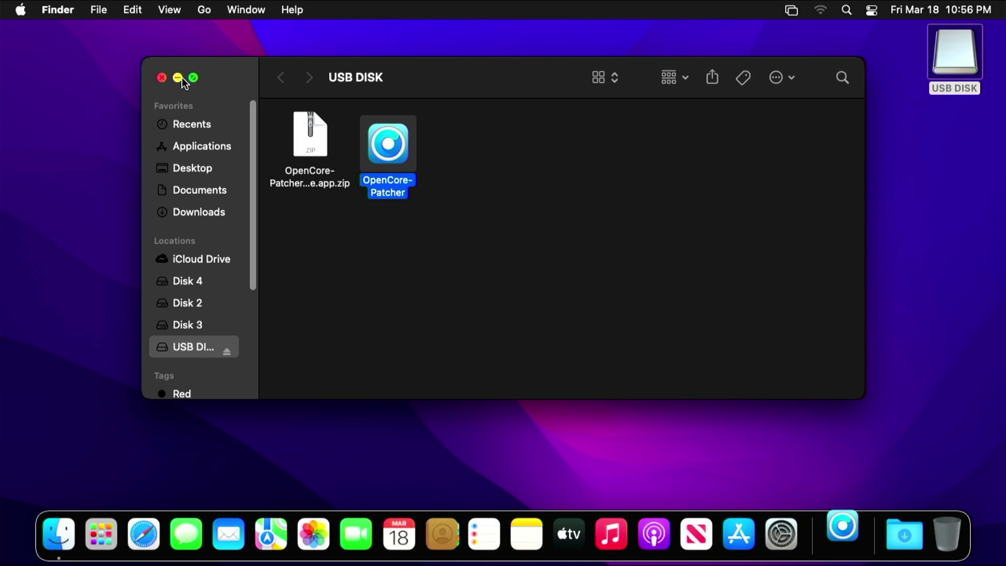
pyautogui.click(180, 79)
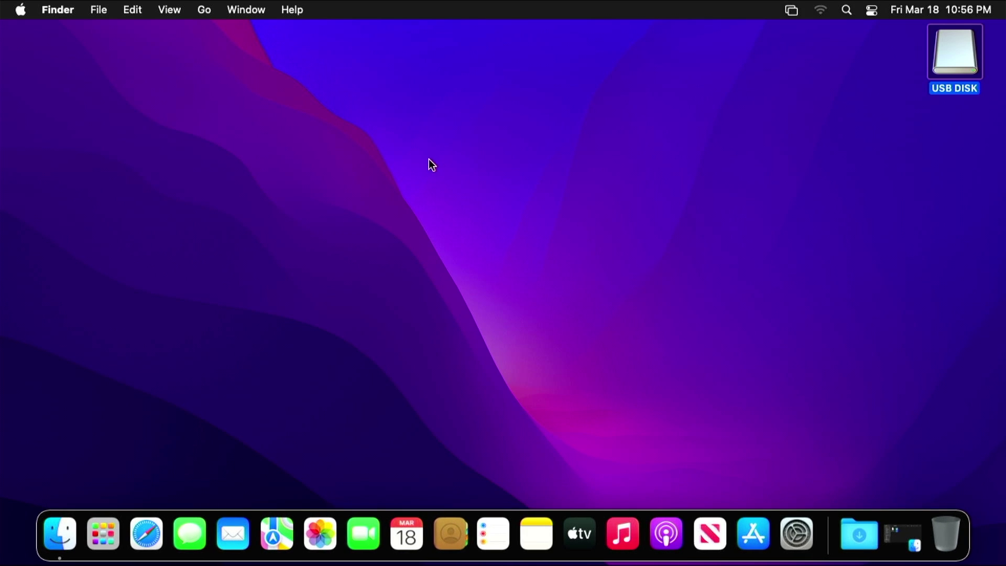
# Check Settings, then build the MacPro5,1 OpenCore EFI and bring up the target disk list.
pyautogui.click(469, 224)
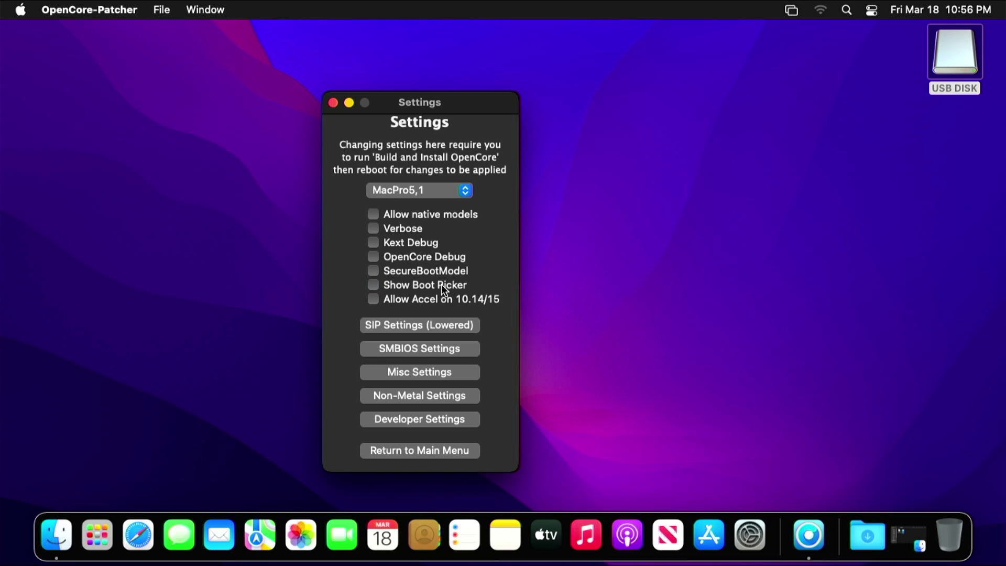
pyautogui.click(425, 452)
pyautogui.click(451, 159)
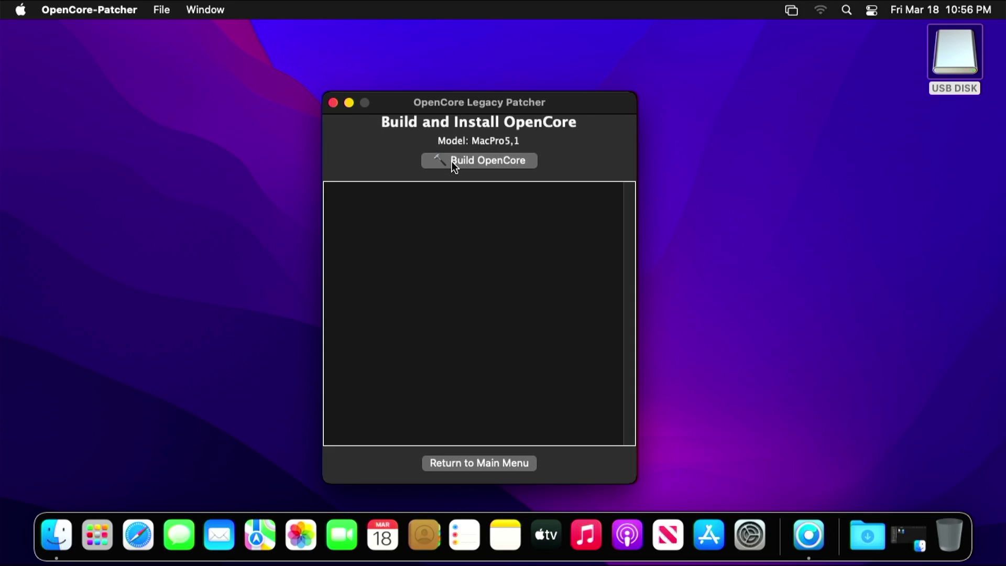
pyautogui.click(463, 162)
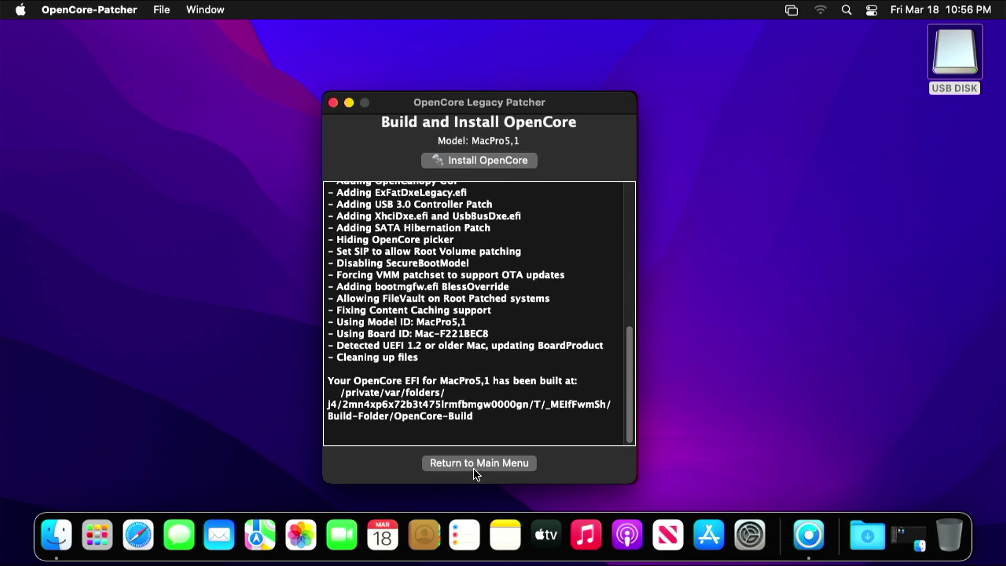
pyautogui.click(502, 163)
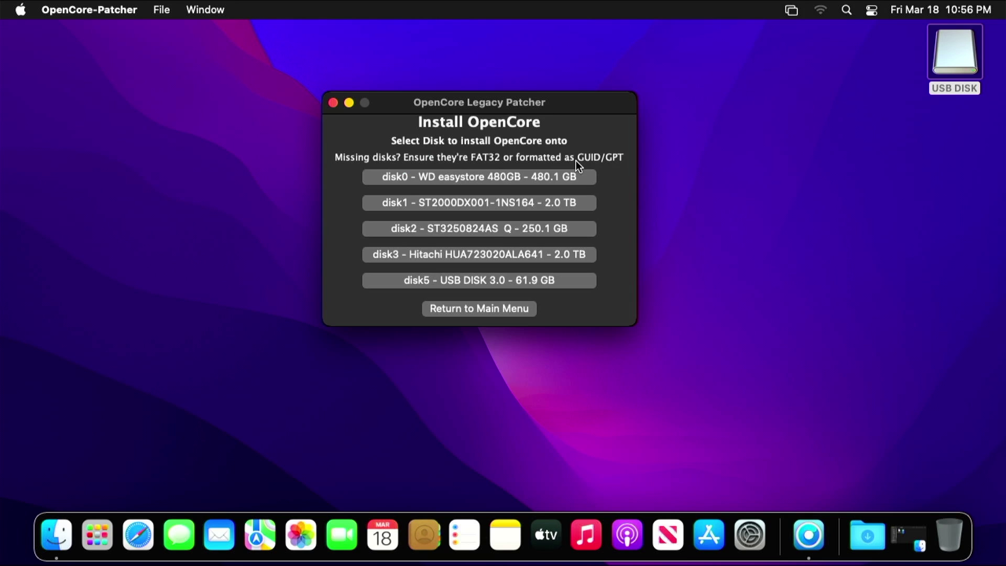
# Install OpenCore onto disk0's disk0s1 EFI partition, authorizing with the administrator password.
pyautogui.click(495, 178)
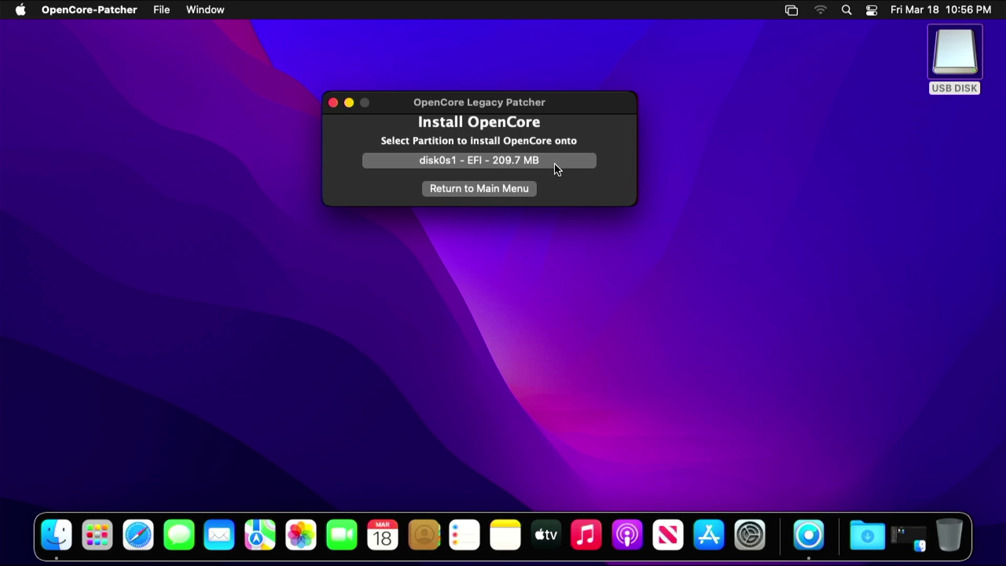
pyautogui.click(491, 163)
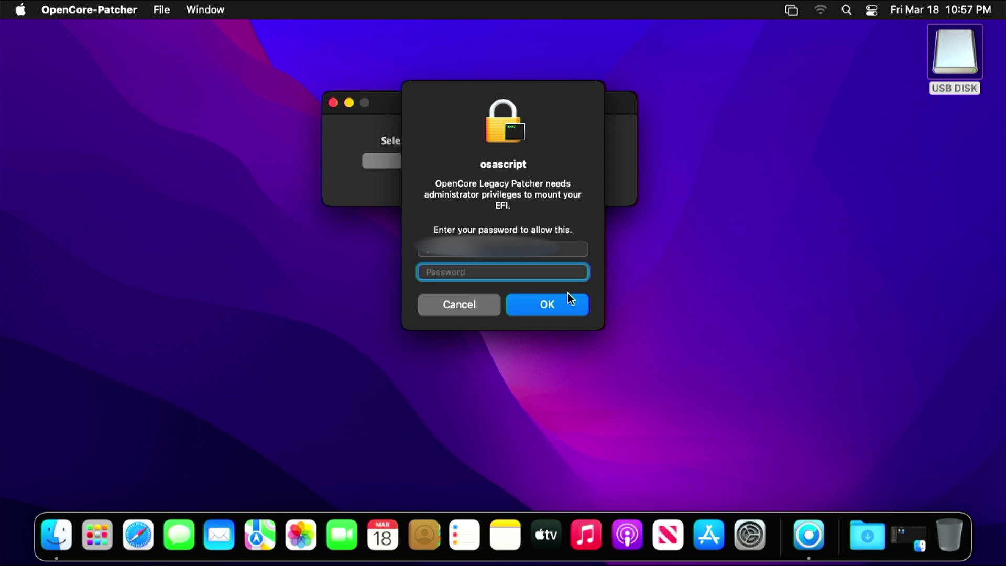
pyautogui.write('•••••••••')
pyautogui.press('Return')
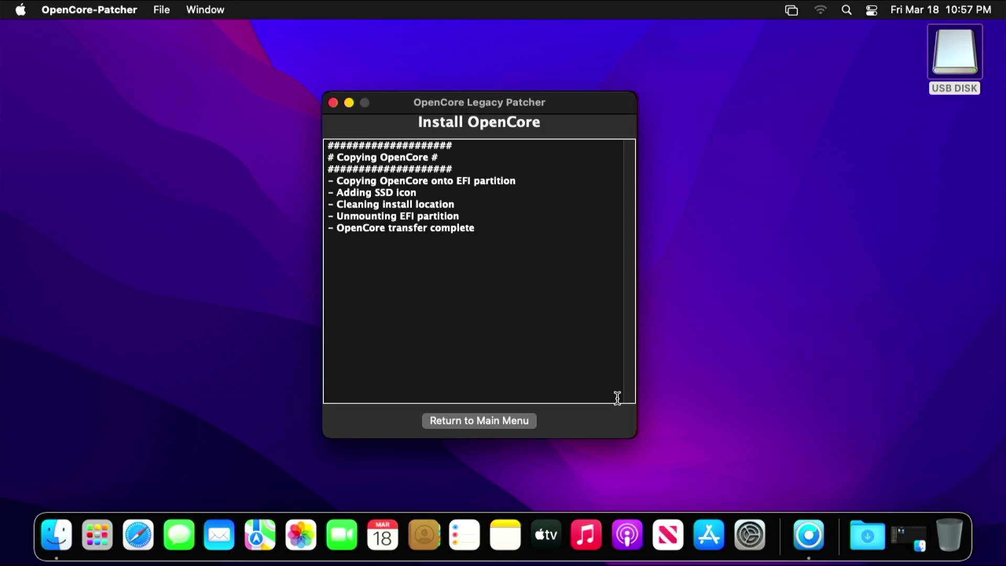
pyautogui.click(521, 425)
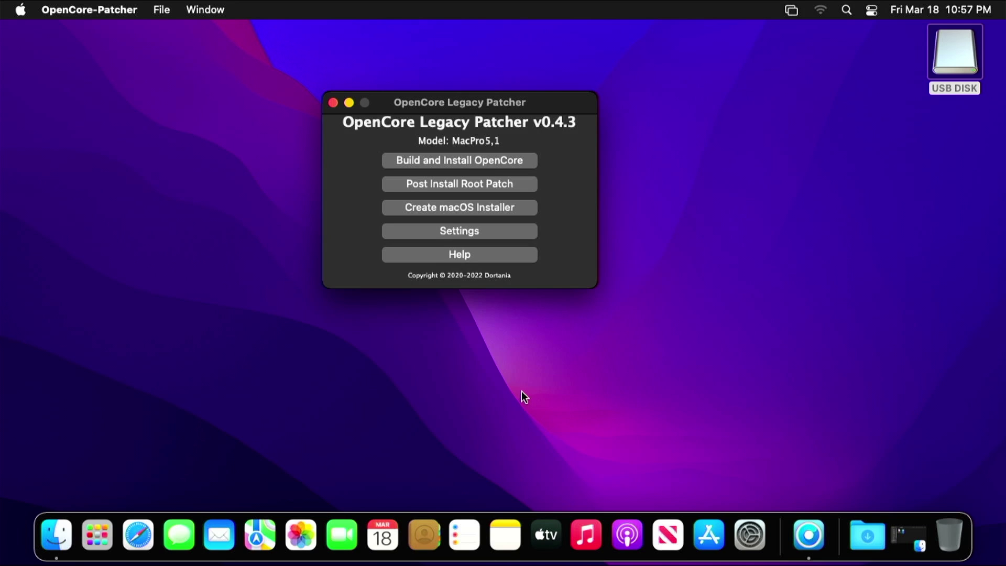
# Start Post Install Root Patching and relaunch the patcher as root using the administrator password.
pyautogui.click(523, 184)
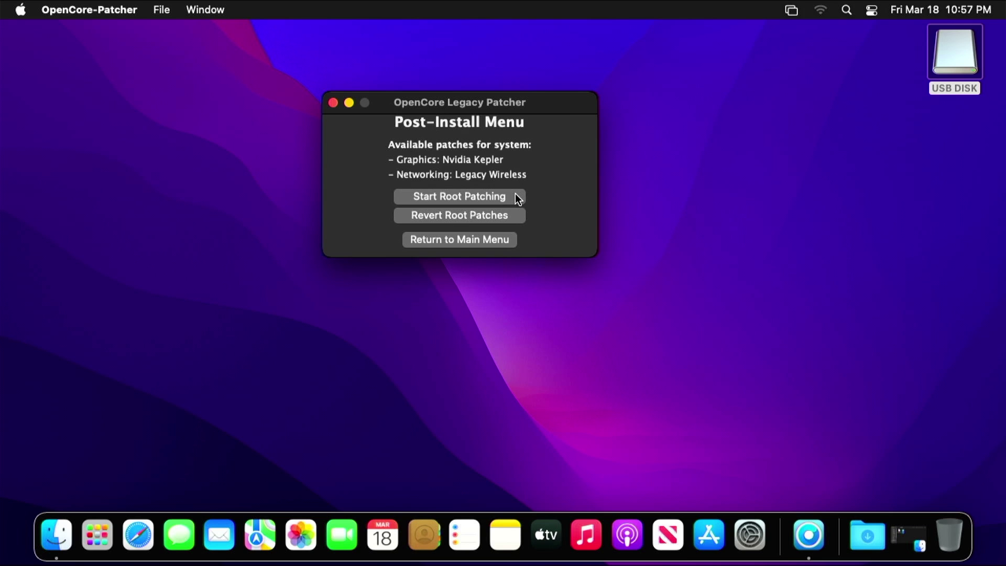
pyautogui.click(516, 196)
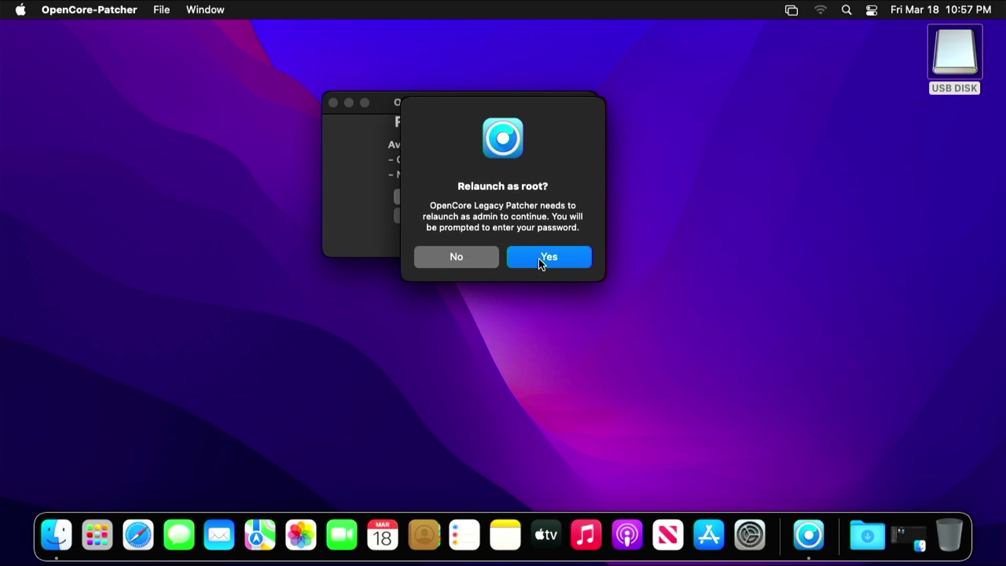
pyautogui.click(542, 258)
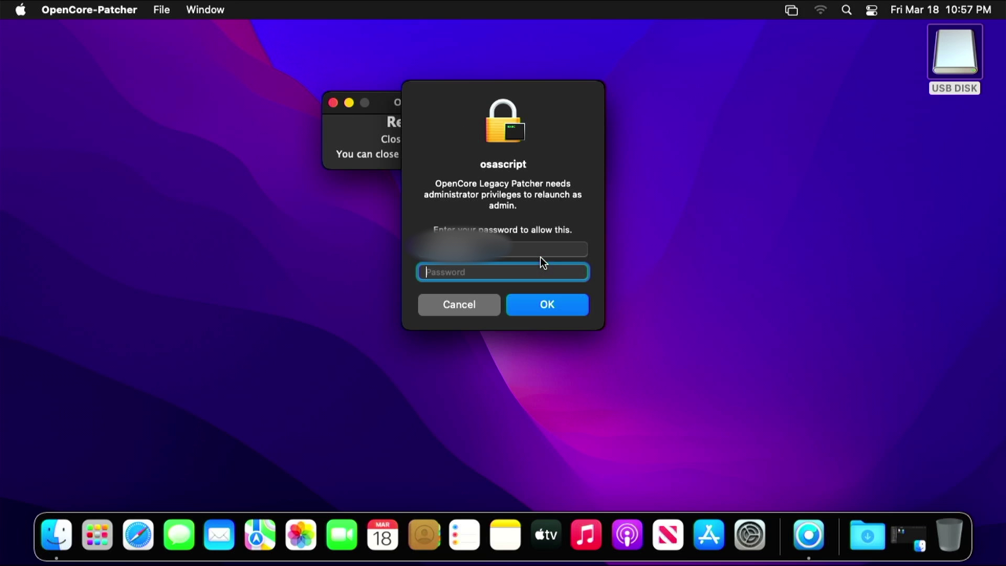
pyautogui.write('•••••••••')
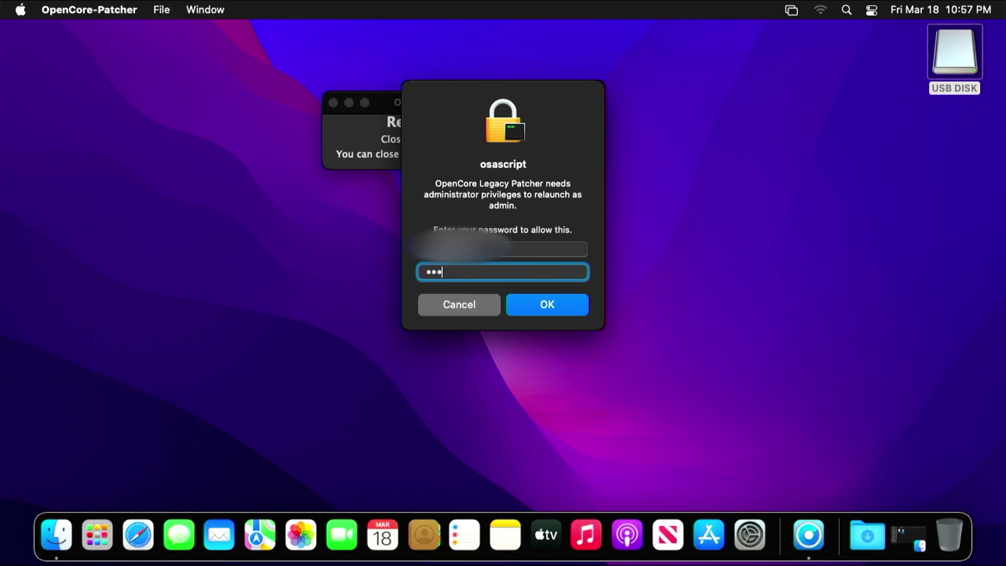
pyautogui.press('Return')
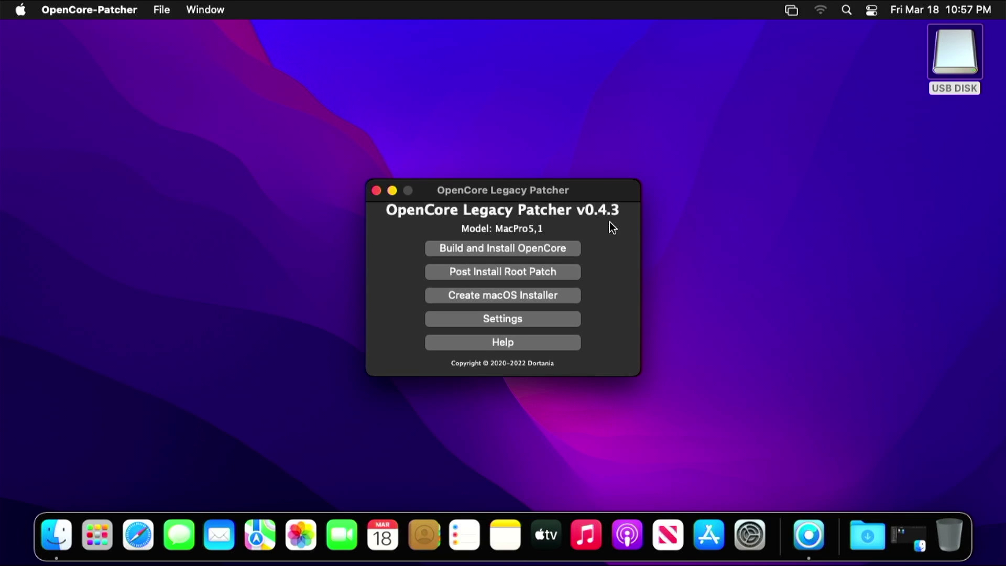
# Apply the Nvidia Kepler and legacy wireless root patches and return to the main menu.
pyautogui.click(574, 271)
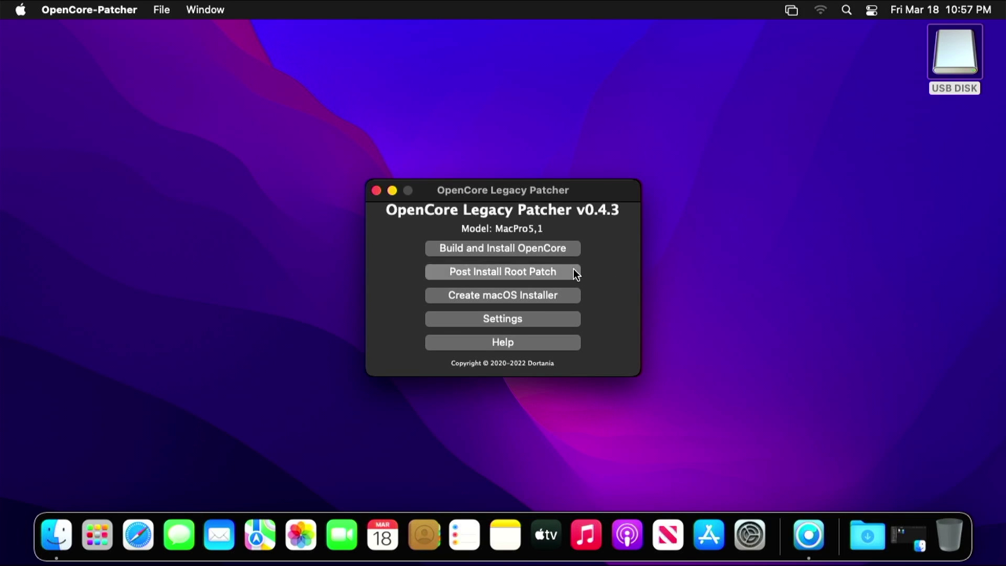
pyautogui.click(552, 284)
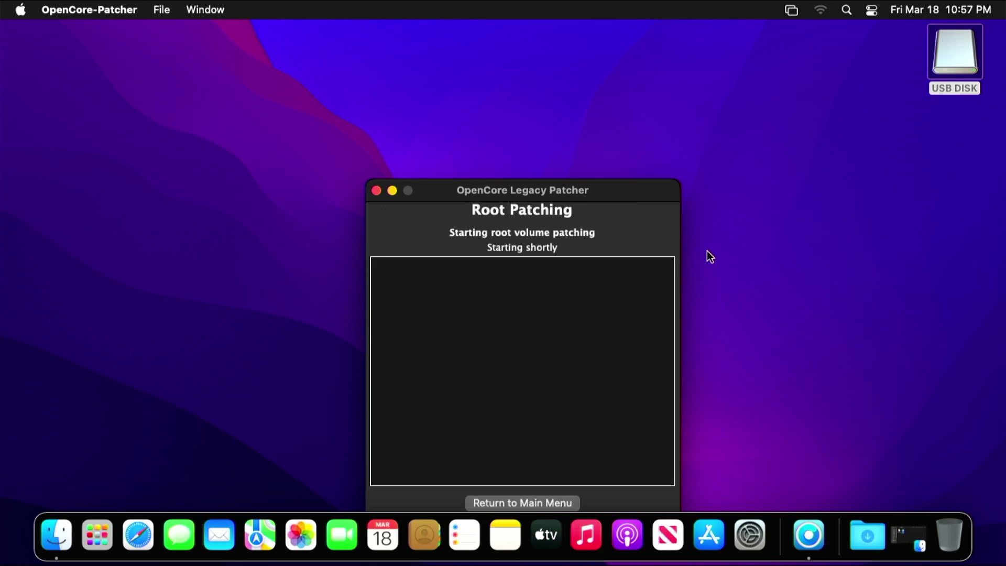
pyautogui.moveTo(632, 189); pyautogui.dragTo(622, 103)
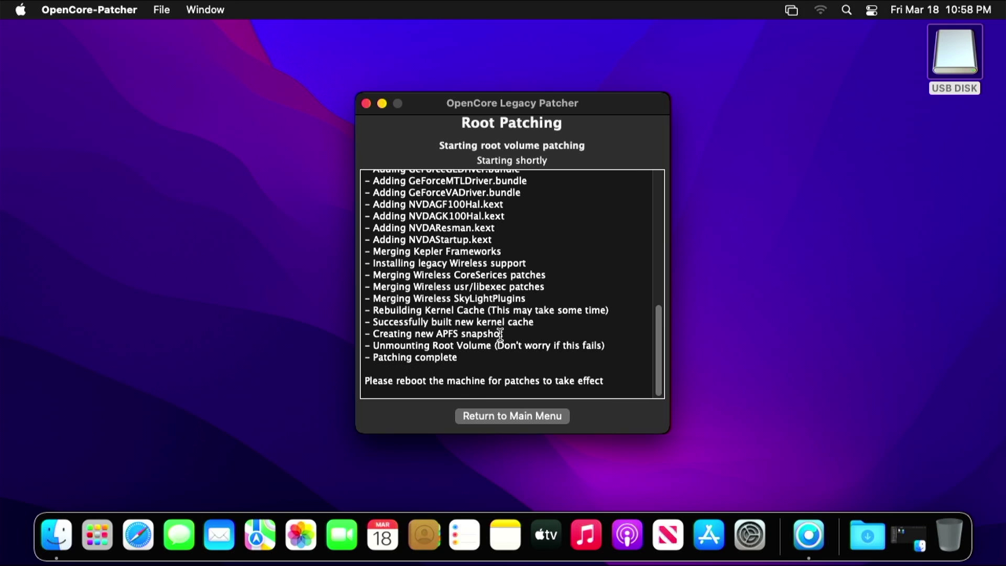
pyautogui.click(512, 417)
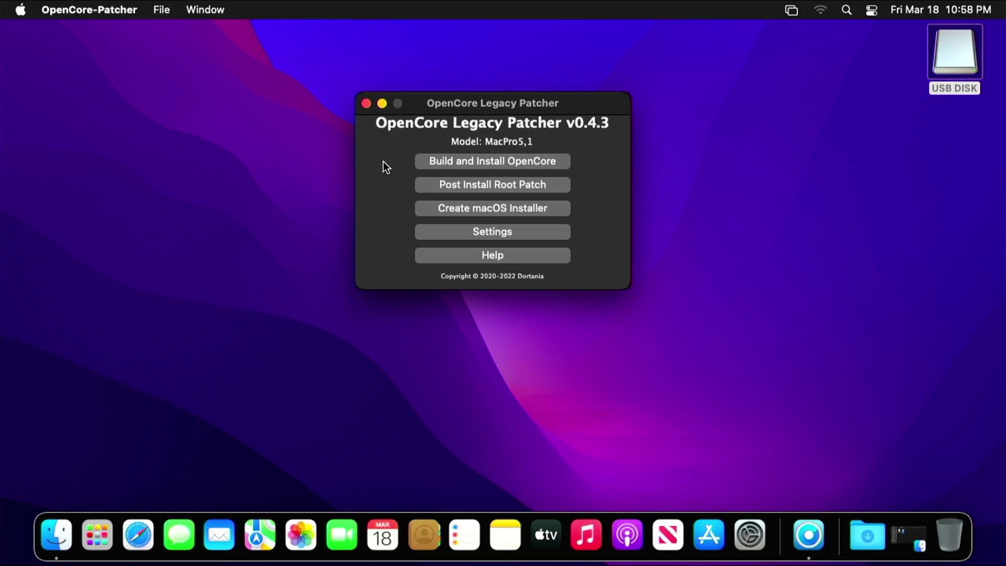
# Quit the patcher, eject USB DISK via the Dock, and choose Restart from the Apple menu.
pyautogui.click(366, 103)
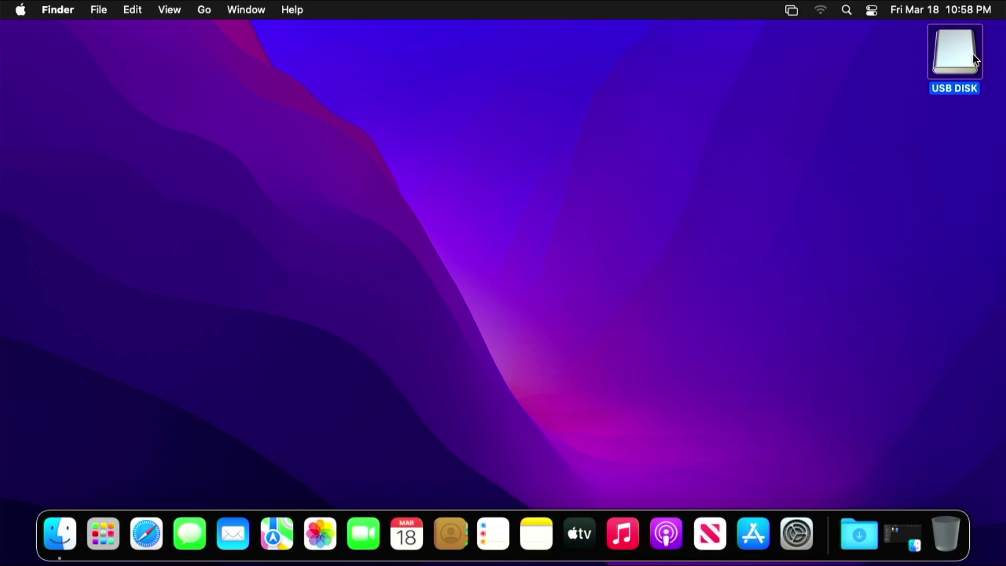
pyautogui.moveTo(973, 53); pyautogui.dragTo(951, 534)
pyautogui.click(20, 9)
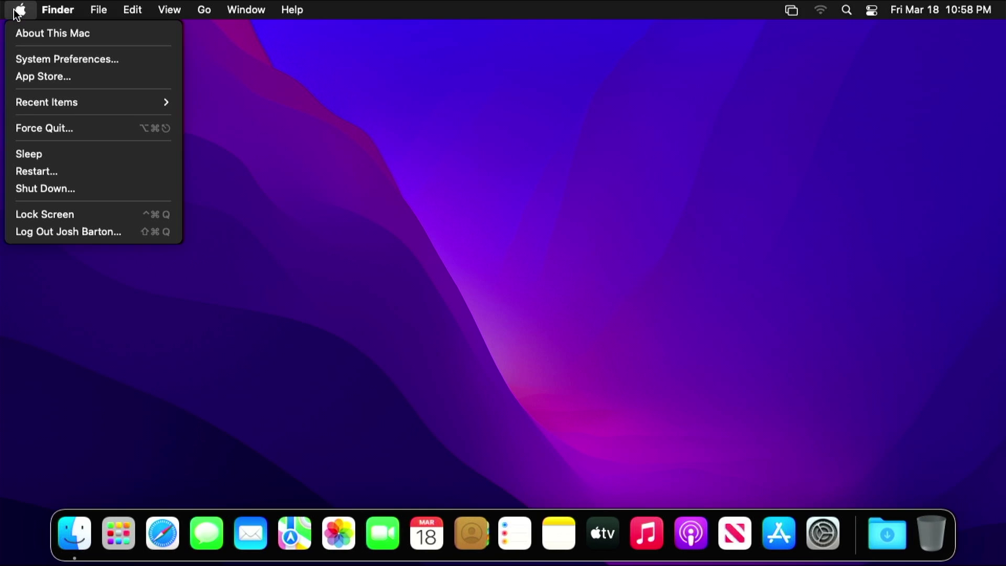
pyautogui.click(143, 174)
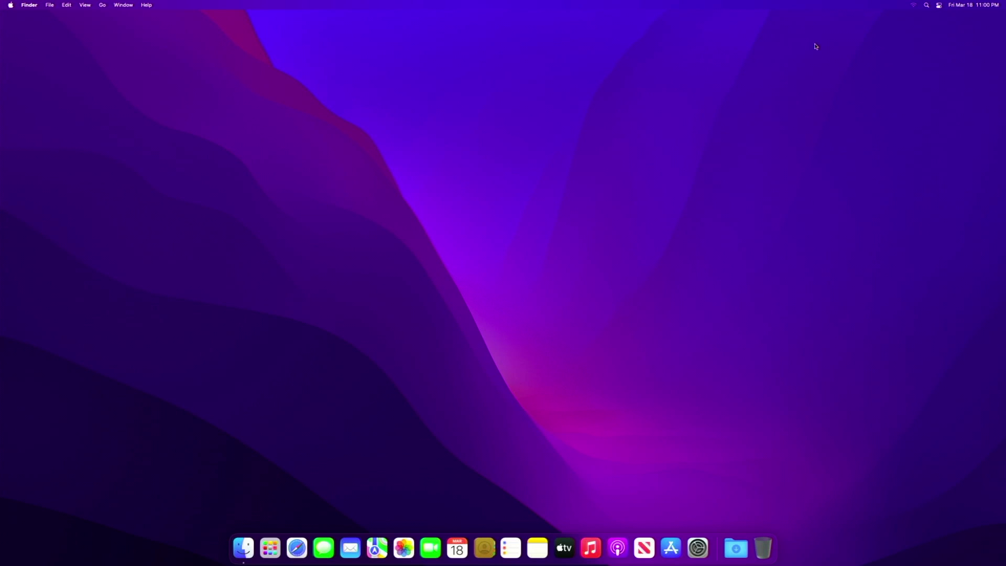
# After the reboot, check the Wi-Fi menu, then show the installed apps in Launchpad.
pyautogui.click(914, 6)
pyautogui.click(728, 101)
pyautogui.click(270, 548)
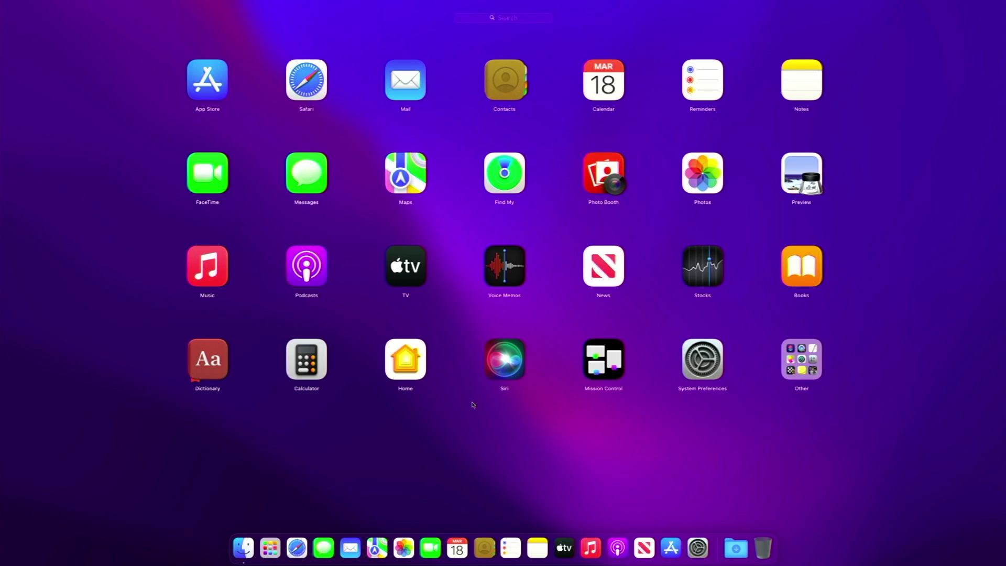
# Dismiss Launchpad and view About This Mac to confirm Monterey 12.3 and the GTX 680.
pyautogui.click(474, 405)
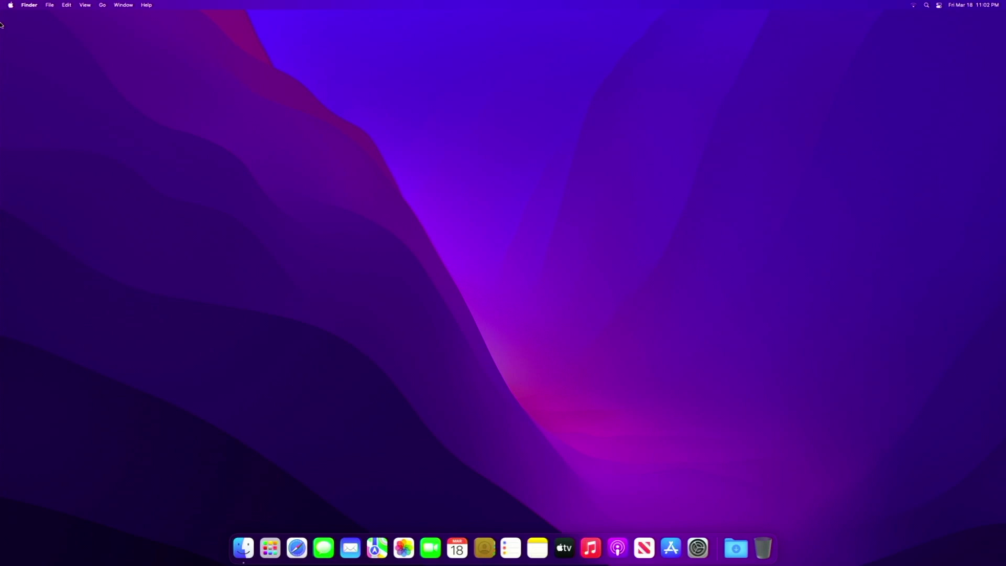
pyautogui.click(14, 7)
pyautogui.click(373, 180)
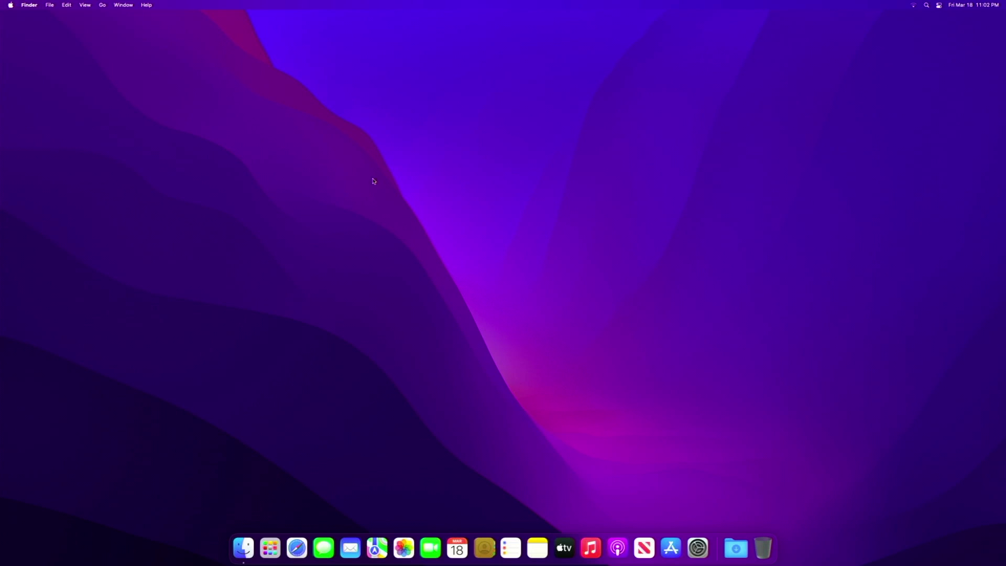